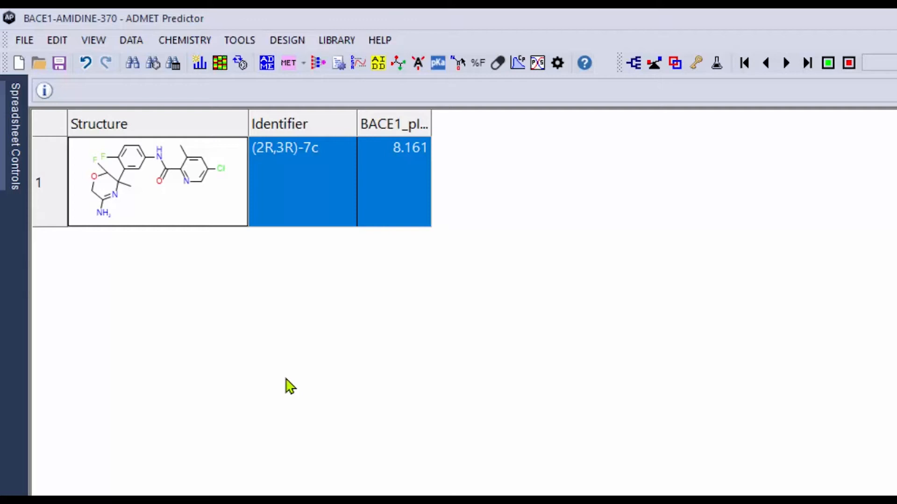
Start an AIDD compound optimization and select Synthetic_Difficulty+, Fraction bioavailable (%Fb), ADMET_Risk, BACE1_Model and BBB_Risk as the properties to optimize
{"action": "left_click", "coordinate": [377, 70]}
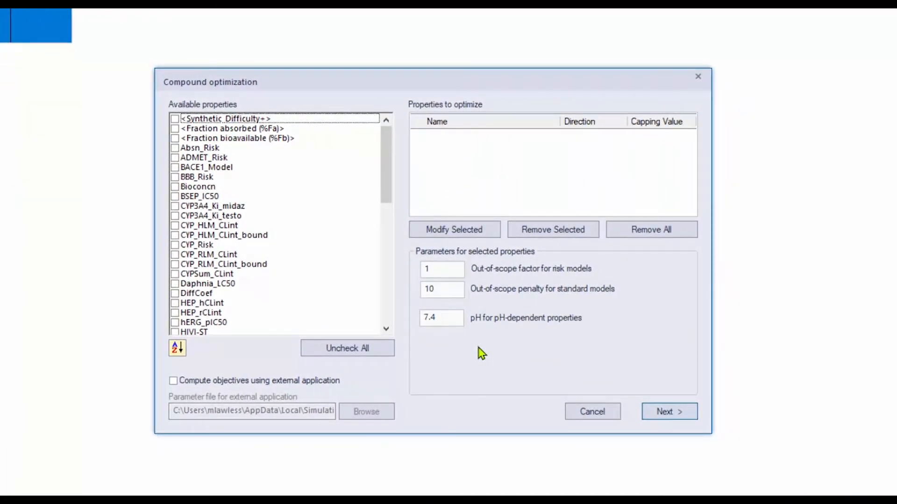
{"action": "left_click", "coordinate": [174, 119]}
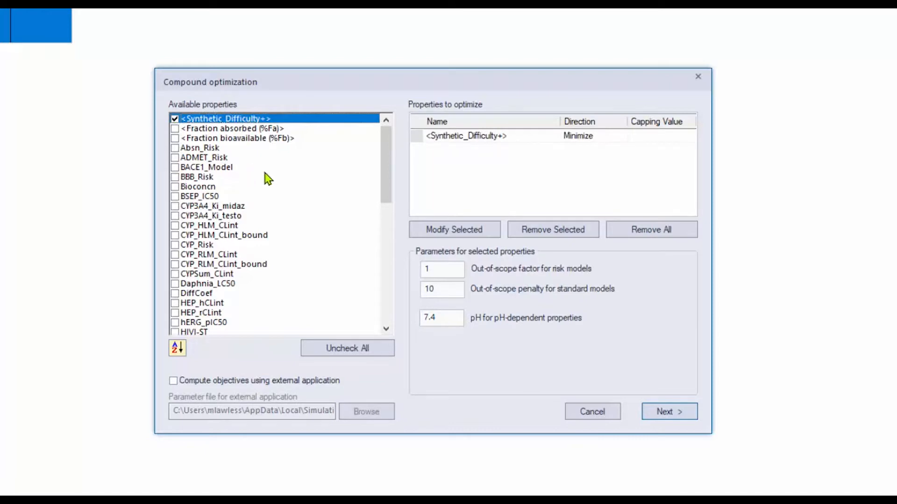
{"action": "left_click", "coordinate": [214, 140]}
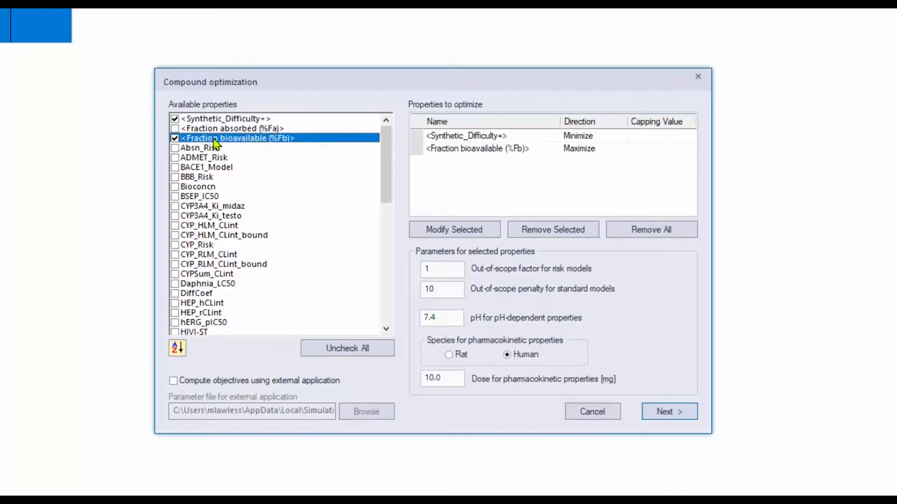
{"action": "left_click", "coordinate": [180, 159]}
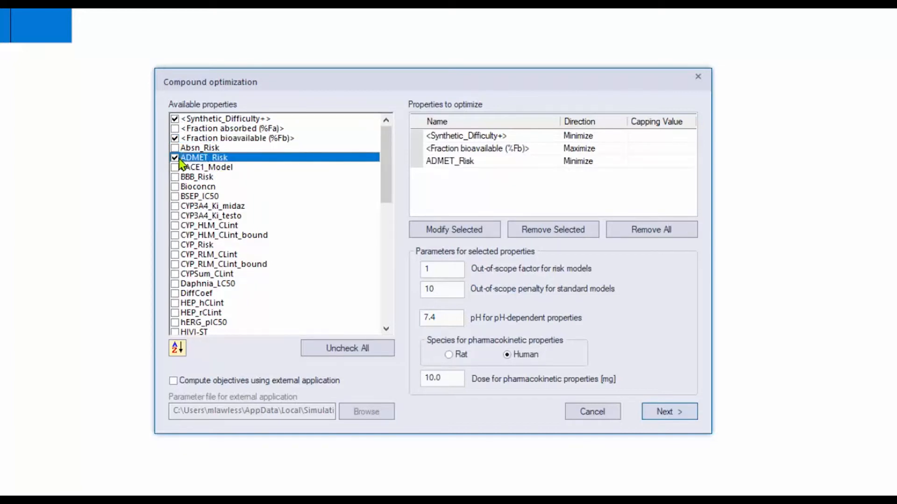
{"action": "left_click", "coordinate": [175, 168]}
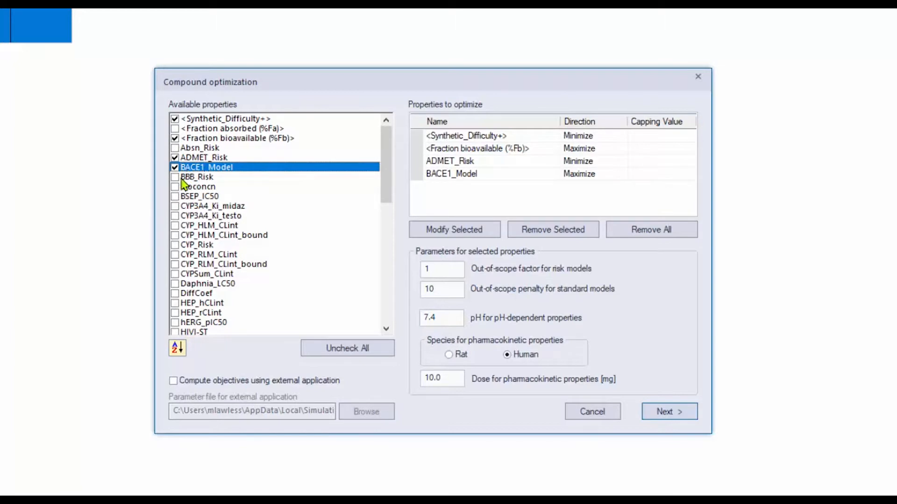
{"action": "left_click", "coordinate": [176, 178]}
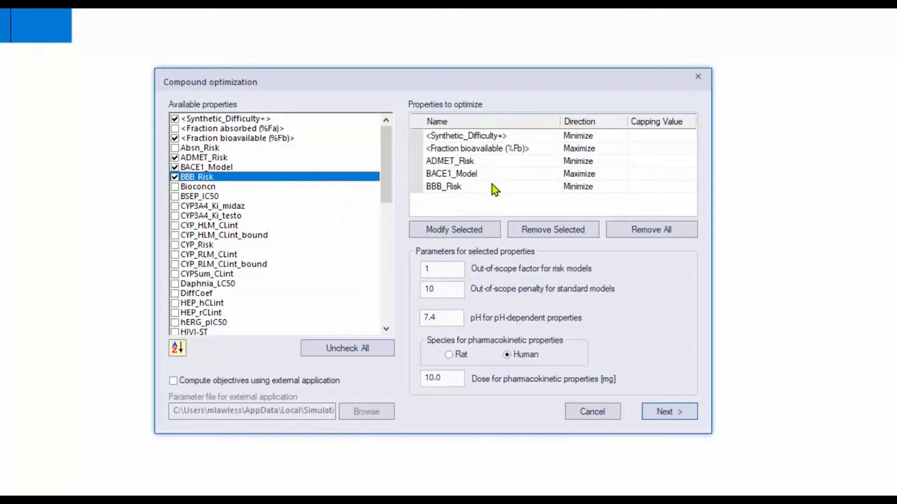
Set the capping value to 2.5 for Synthetic_Difficulty+ and to 90 for Fraction bioavailable (%Fb)
{"action": "double_click", "coordinate": [507, 137]}
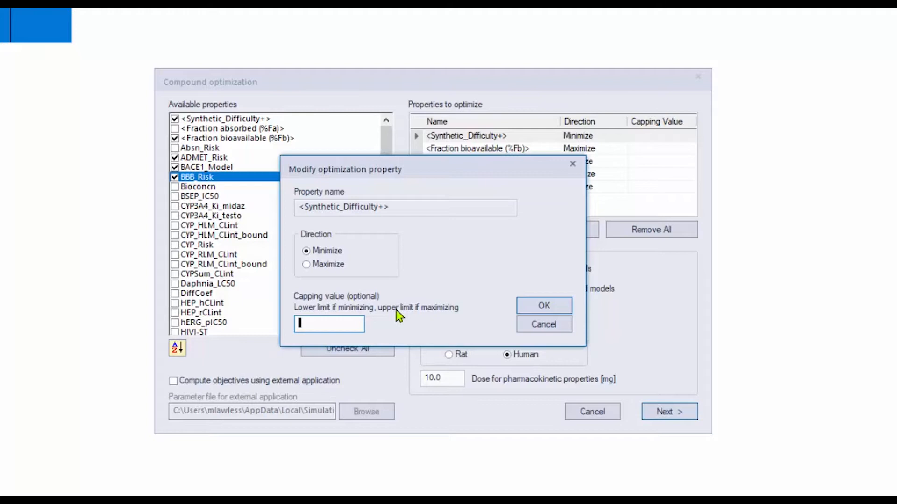
{"action": "type", "text": "2.5"}
{"action": "left_click", "coordinate": [535, 308]}
{"action": "left_click", "coordinate": [518, 150]}
{"action": "double_click", "coordinate": [519, 150]}
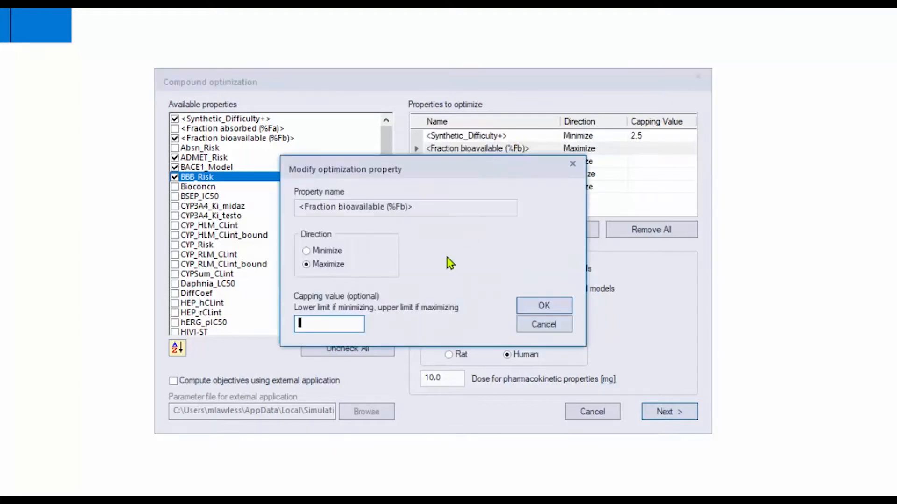
{"action": "type", "text": "90"}
{"action": "left_click", "coordinate": [529, 303]}
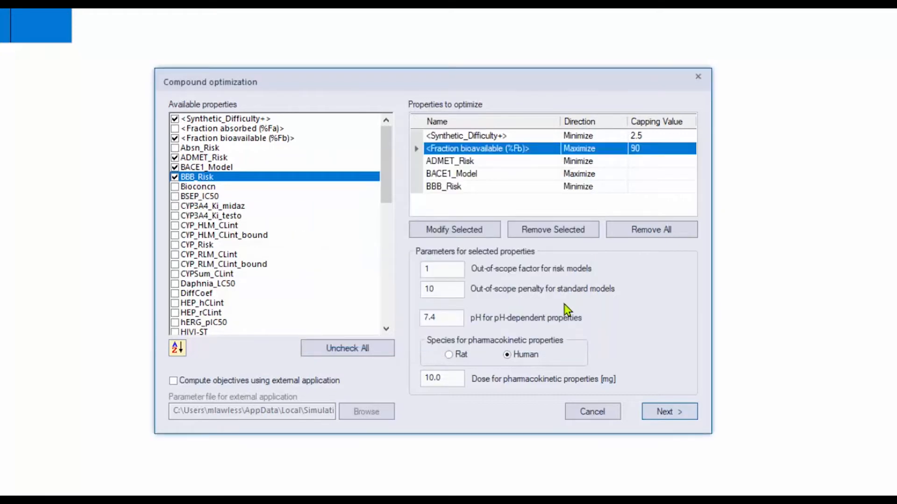
Set the capping value to 0.9 for ADMET_Risk and to 10 for BACE1_Model
{"action": "left_click", "coordinate": [520, 163]}
{"action": "double_click", "coordinate": [519, 166]}
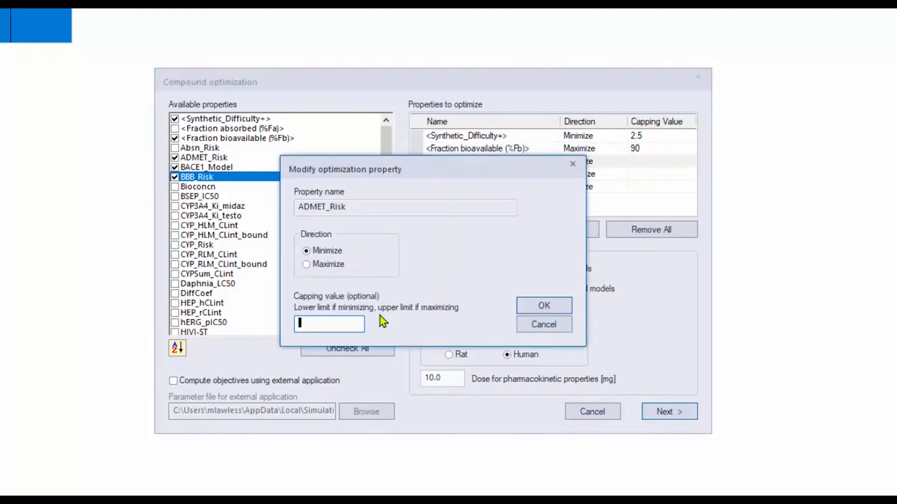
{"action": "type", "text": "0.9"}
{"action": "left_click", "coordinate": [547, 306]}
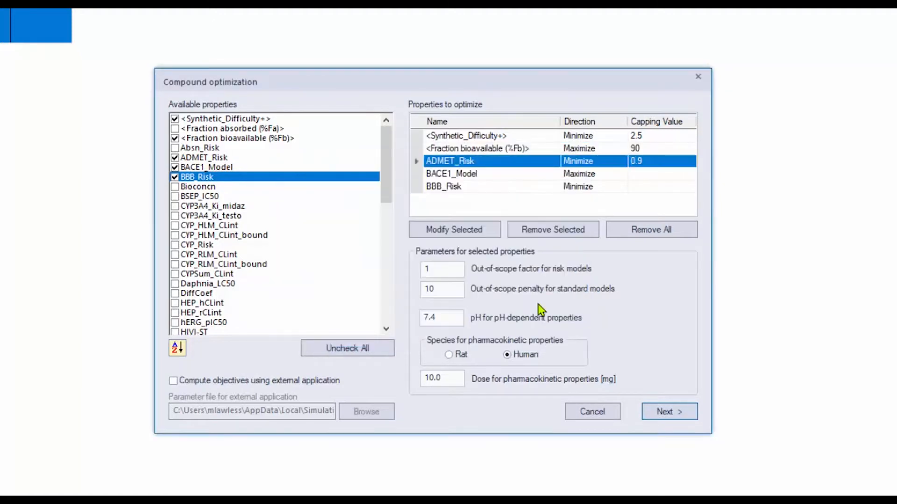
{"action": "double_click", "coordinate": [523, 175]}
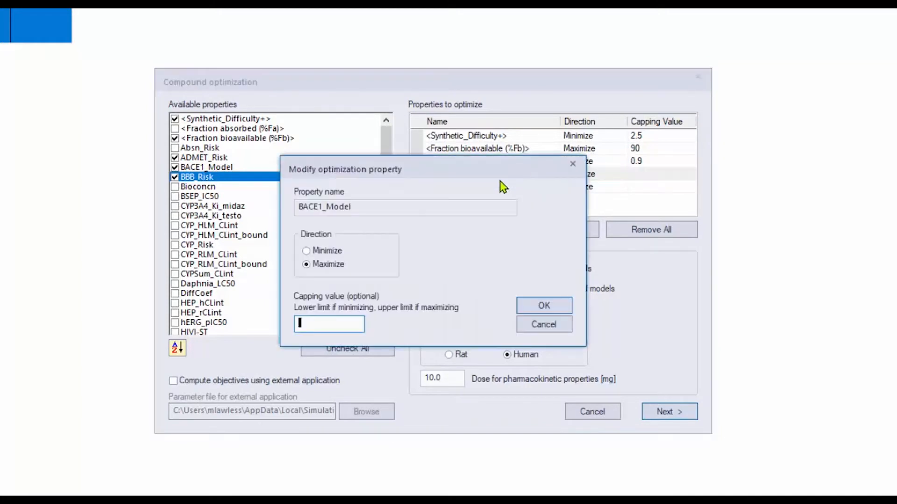
{"action": "type", "text": "10"}
{"action": "left_click", "coordinate": [544, 304]}
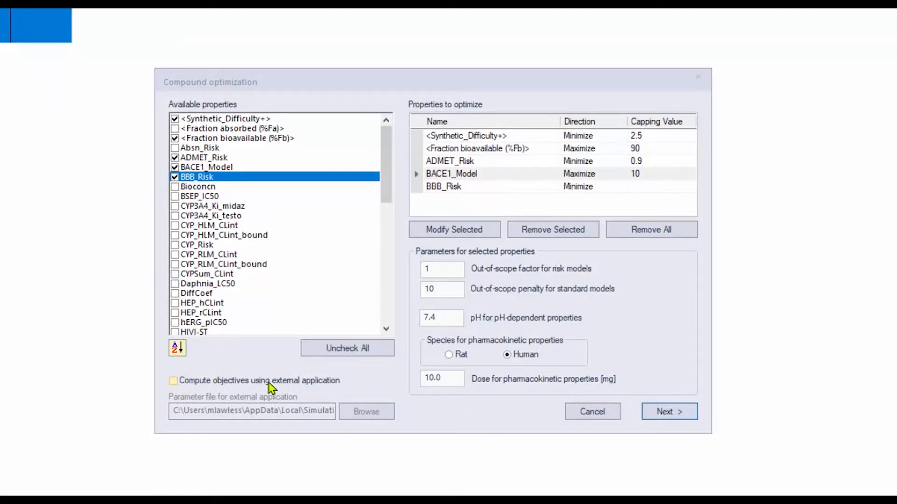
Enable computing objectives with an external application and examine the AutoDock_AIDD_Ext.txt parameter file, batch file and AutoDock.py script in Notepad++
{"action": "left_click", "coordinate": [271, 387]}
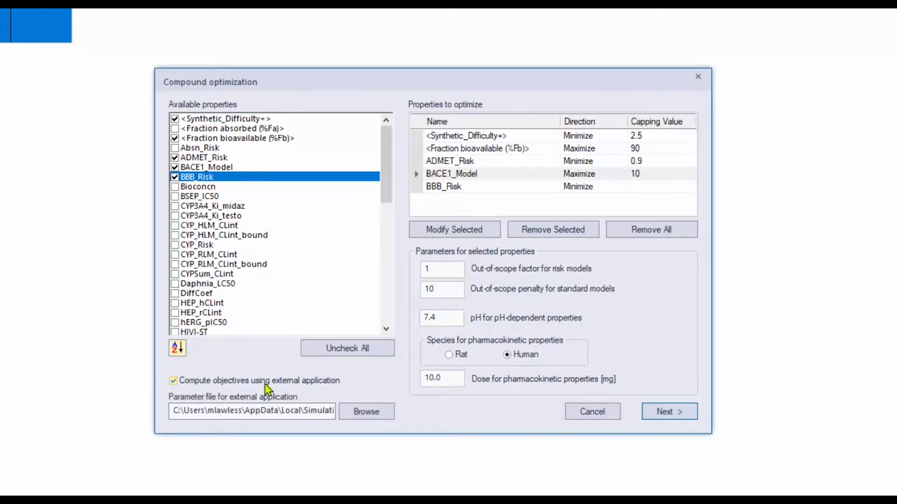
{"action": "mouse_move", "coordinate": [265, 384]}
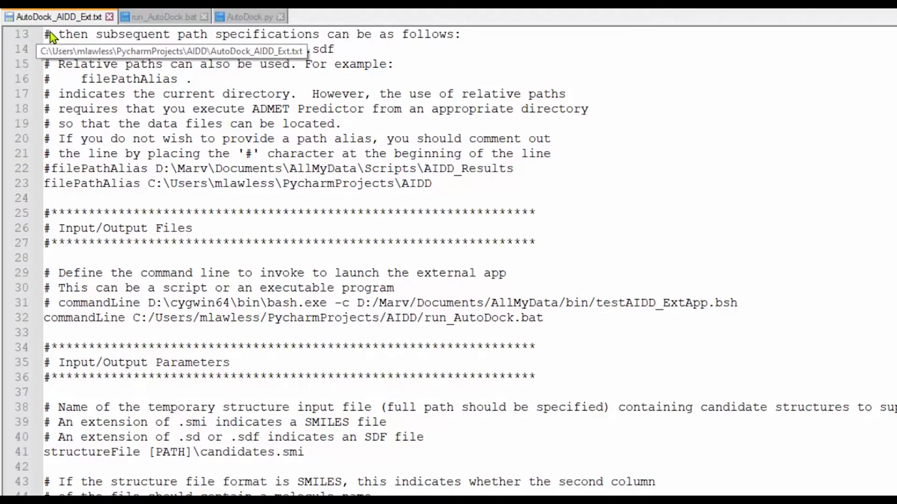
{"action": "scroll", "coordinate": [52, 36], "scroll_direction": "up", "scroll_amount": 4}
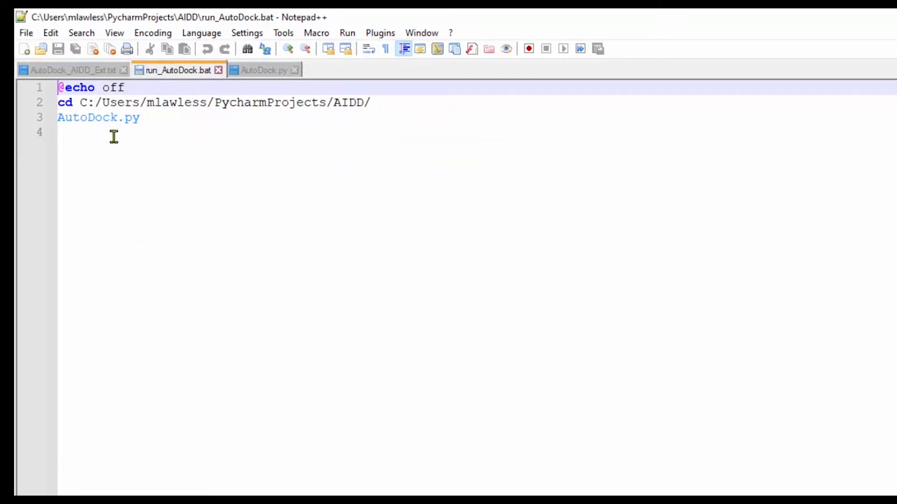
{"action": "left_click", "coordinate": [262, 73]}
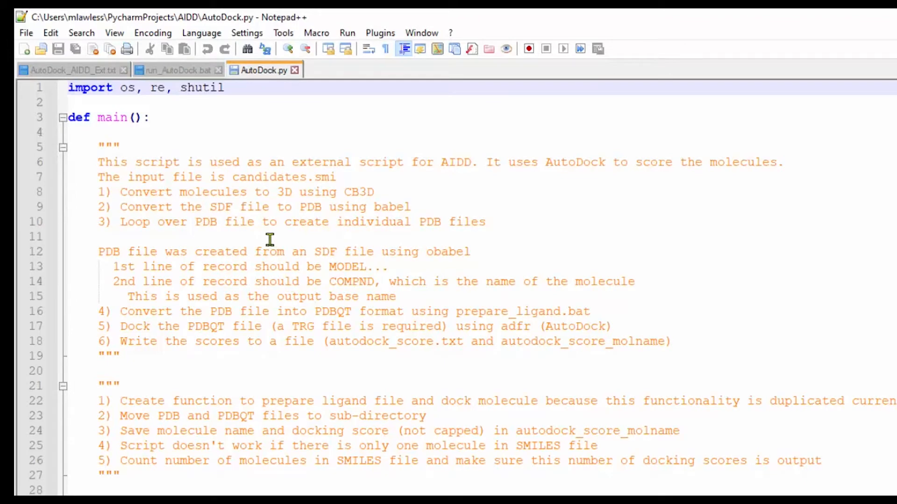
{"action": "left_click", "coordinate": [87, 70]}
{"action": "scroll", "coordinate": [507, 473], "scroll_direction": "down", "scroll_amount": 1}
{"action": "scroll", "coordinate": [507, 473], "scroll_direction": "down", "scroll_amount": 7}
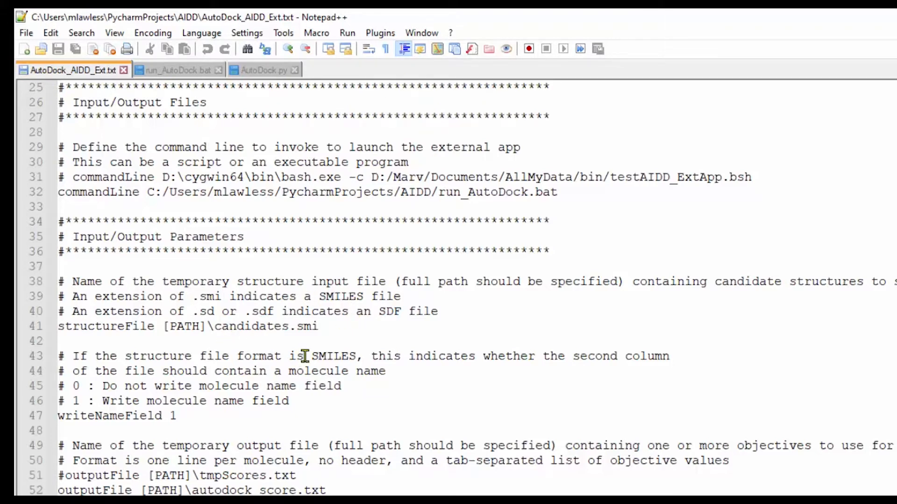
{"action": "scroll", "coordinate": [305, 357], "scroll_direction": "down", "scroll_amount": 1}
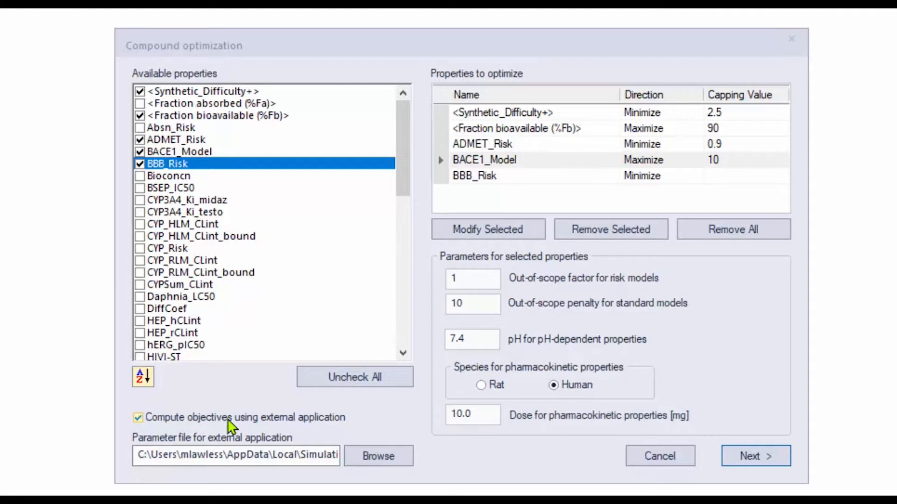
Turn off computing objectives with an external application in the compound optimization settings and continue to the filter rules
{"action": "left_click", "coordinate": [229, 417]}
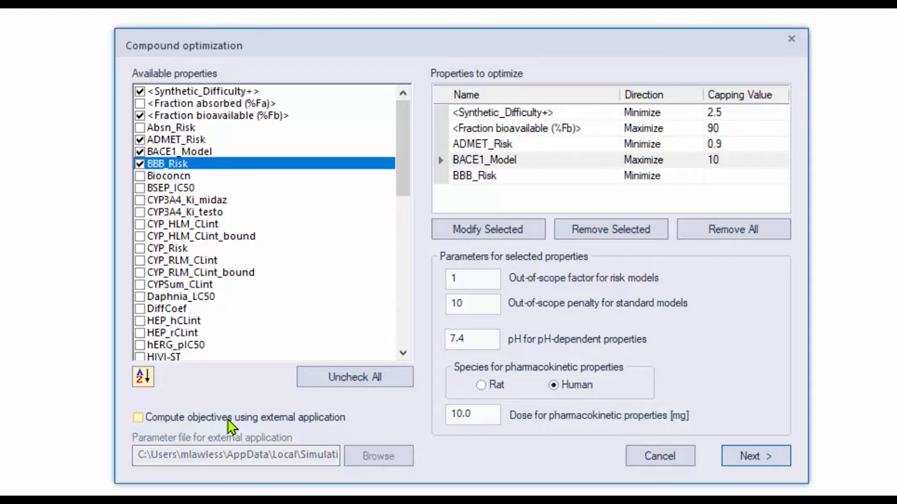
{"action": "left_click", "coordinate": [761, 463]}
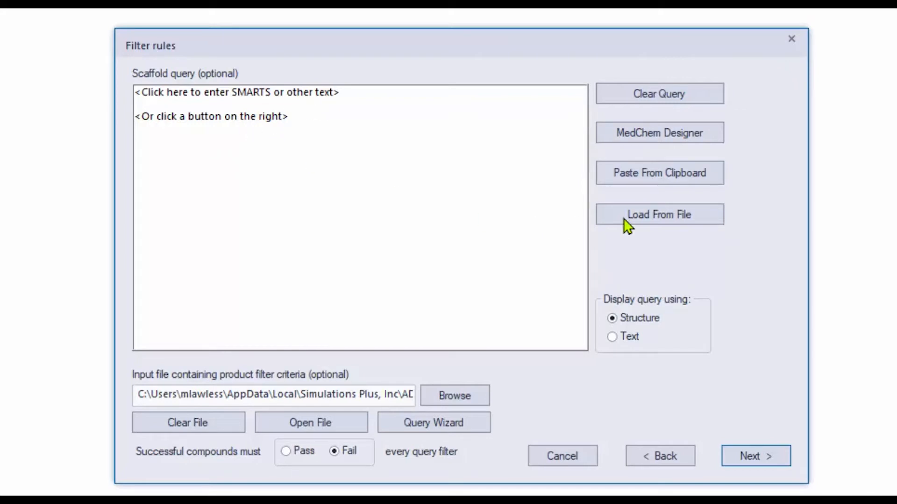
Try setting the ring nitrogen's substitution count to As Drawn in MedChem Designer and close the sketch without using it as the query
{"action": "left_click", "coordinate": [639, 141]}
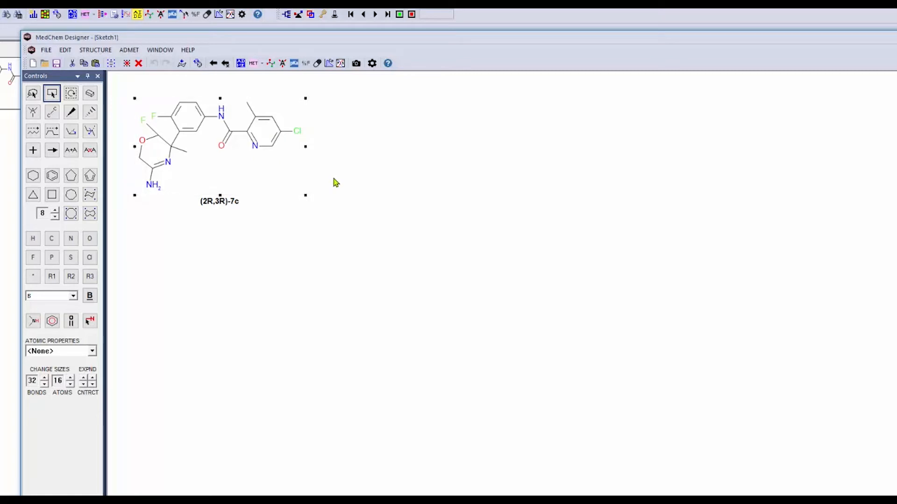
{"action": "right_click", "coordinate": [169, 162]}
{"action": "mouse_move", "coordinate": [187, 172]}
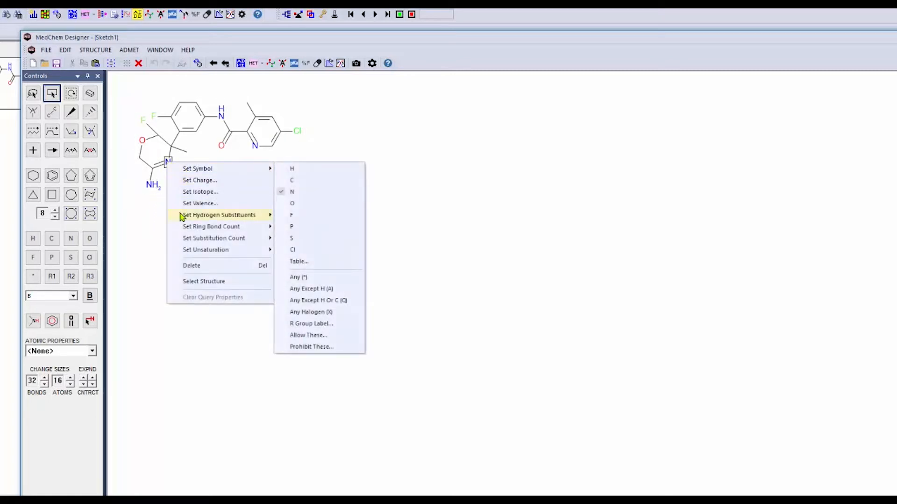
{"action": "mouse_move", "coordinate": [208, 239]}
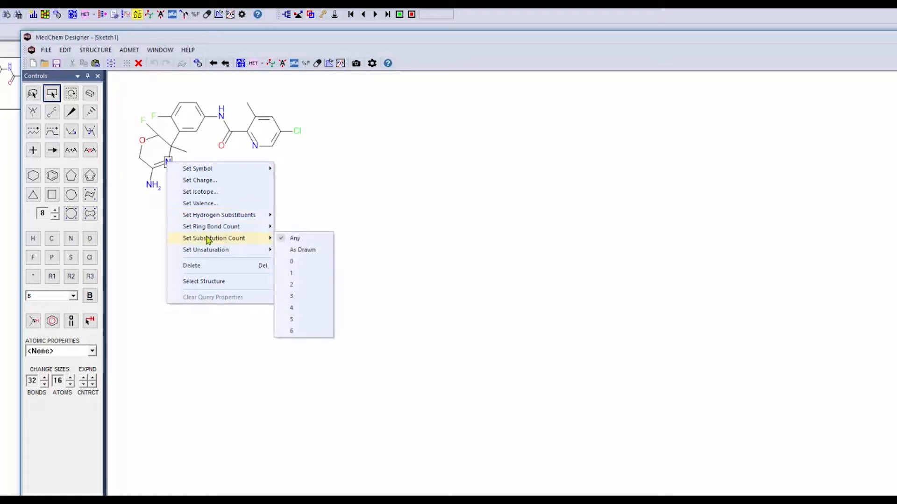
{"action": "left_click", "coordinate": [303, 250]}
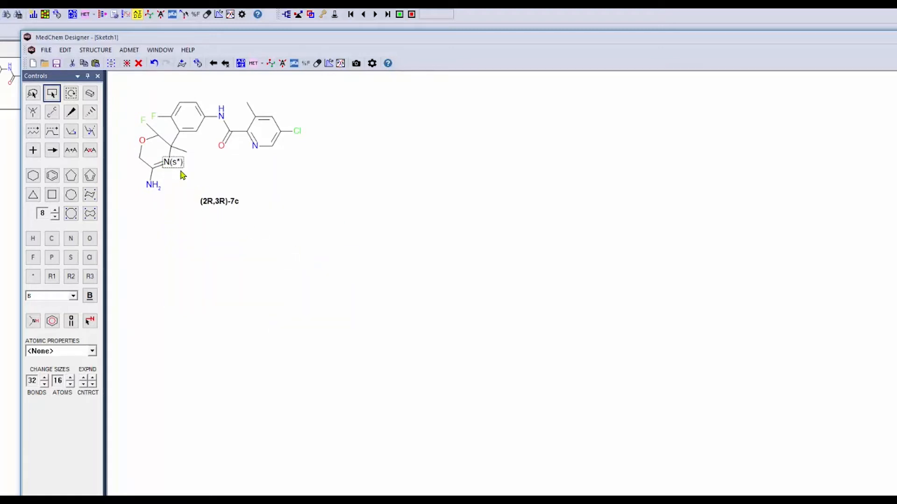
{"action": "double_click", "coordinate": [643, 39]}
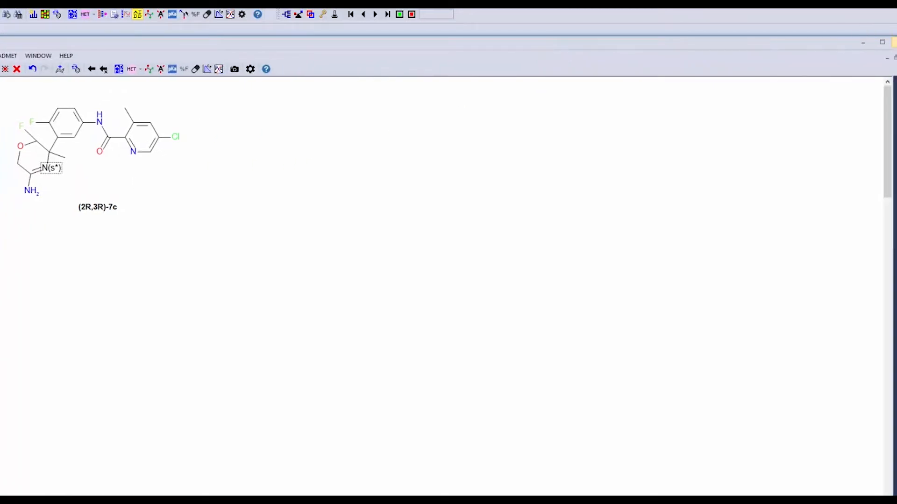
{"action": "left_click", "coordinate": [894, 42]}
{"action": "left_click", "coordinate": [445, 302]}
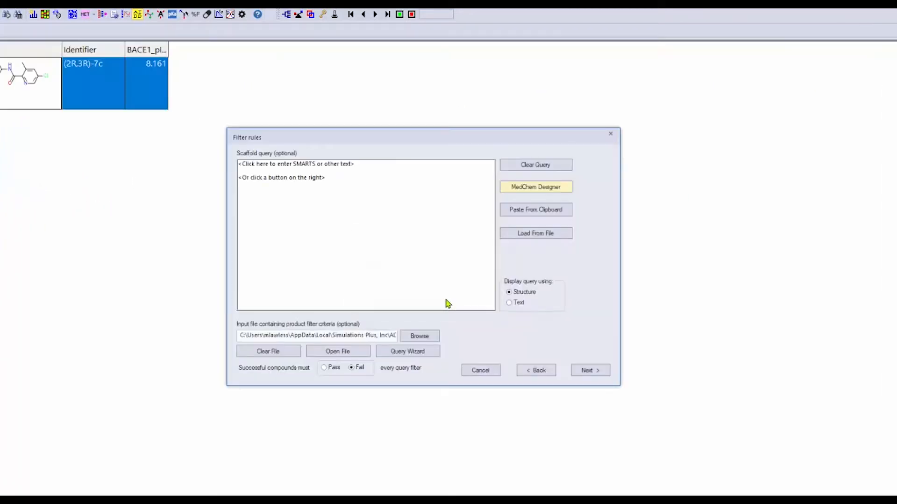
Load the scaffold query from the file BACE1_ScaffoldQuery.cqf
{"action": "left_click", "coordinate": [536, 233]}
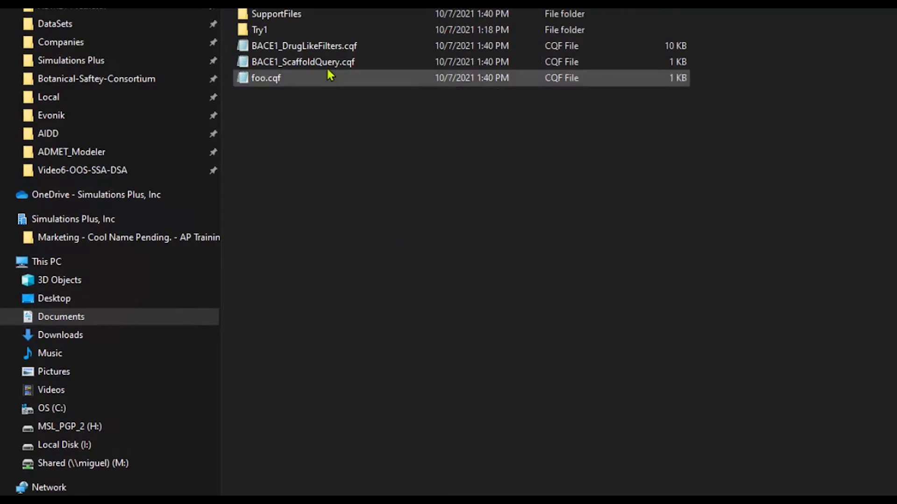
{"action": "double_click", "coordinate": [320, 64]}
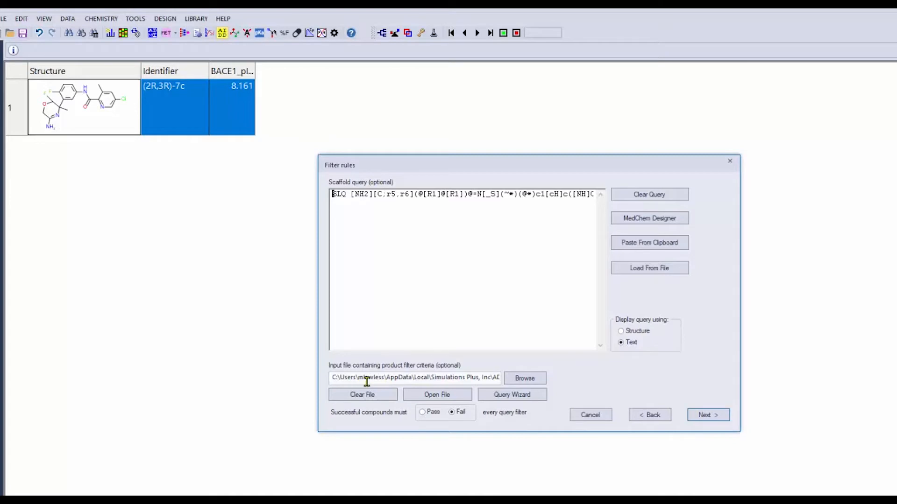
Set the product filter criteria file to BACE1_DrugLikeFilters.cqf from the AIDD_Tutorial SupportFiles folder and continue to the run parameters
{"action": "mouse_move", "coordinate": [428, 381]}
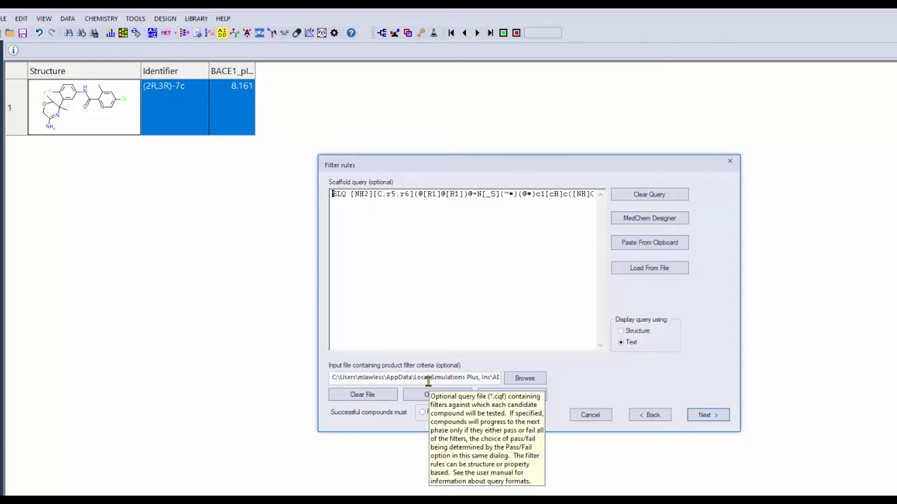
{"action": "left_click", "coordinate": [537, 382]}
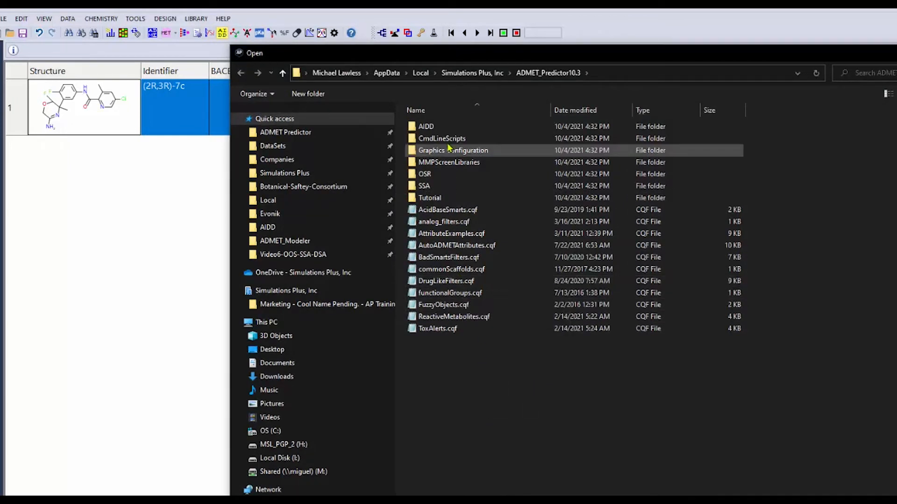
{"action": "left_click", "coordinate": [299, 133]}
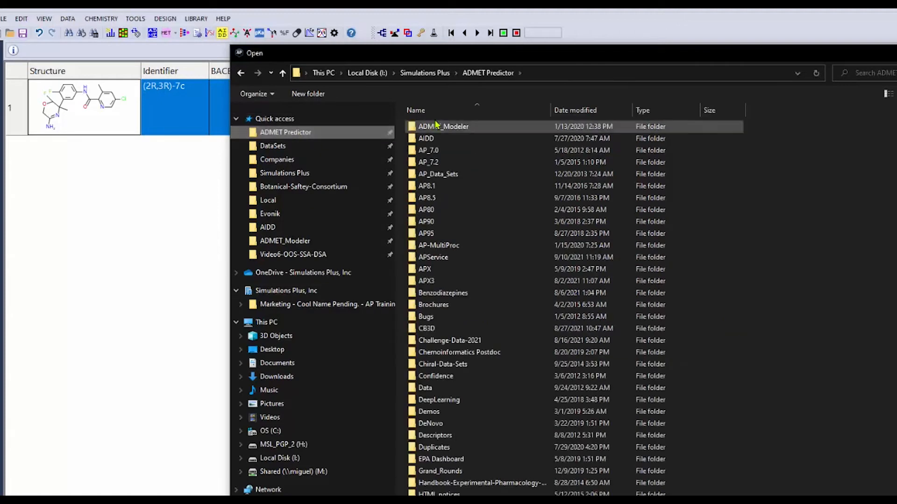
{"action": "double_click", "coordinate": [432, 138]}
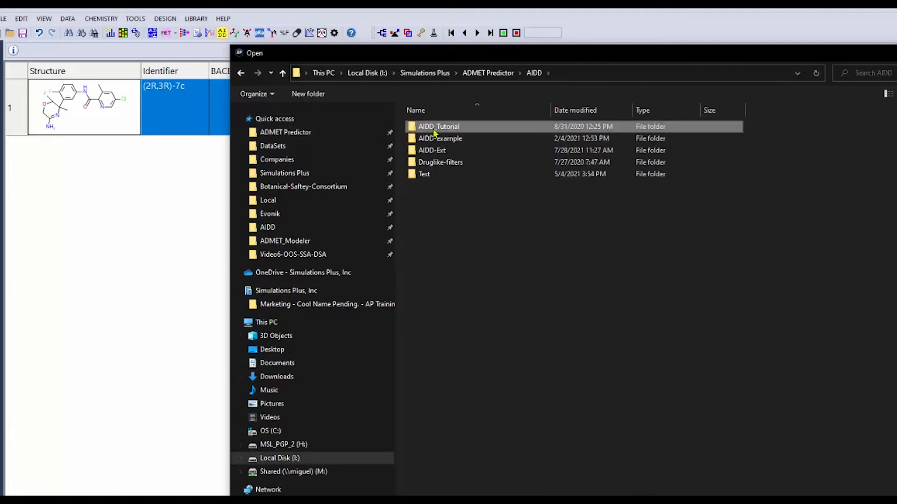
{"action": "double_click", "coordinate": [434, 128]}
{"action": "double_click", "coordinate": [433, 127]}
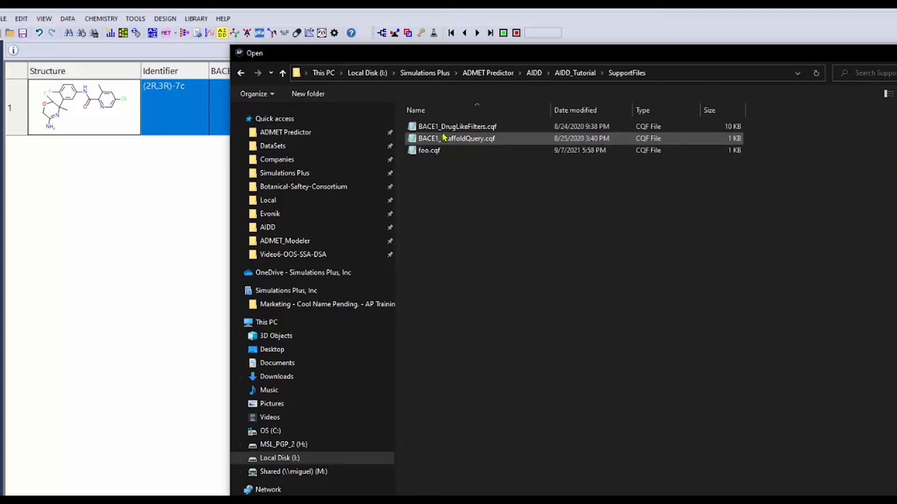
{"action": "double_click", "coordinate": [444, 130]}
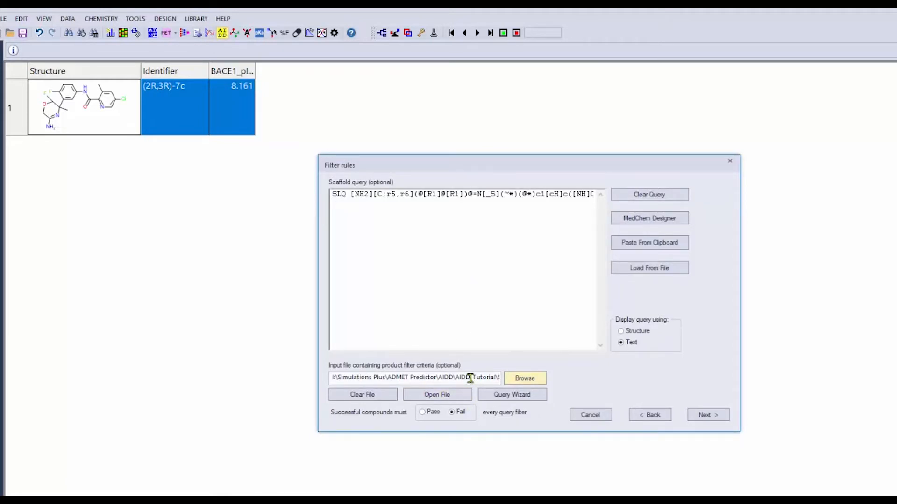
{"action": "mouse_move", "coordinate": [470, 378]}
{"action": "left_click", "coordinate": [696, 415]}
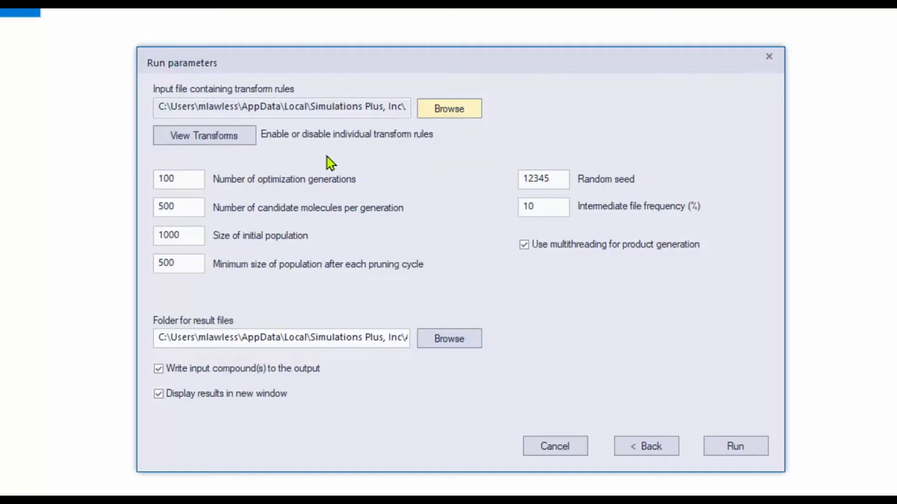
Load the disabled transform rules from BACE1_disabledTransforms.txt in AIDD_Tutorial\SupportFiles and accept the transform selection
{"action": "left_click", "coordinate": [227, 140]}
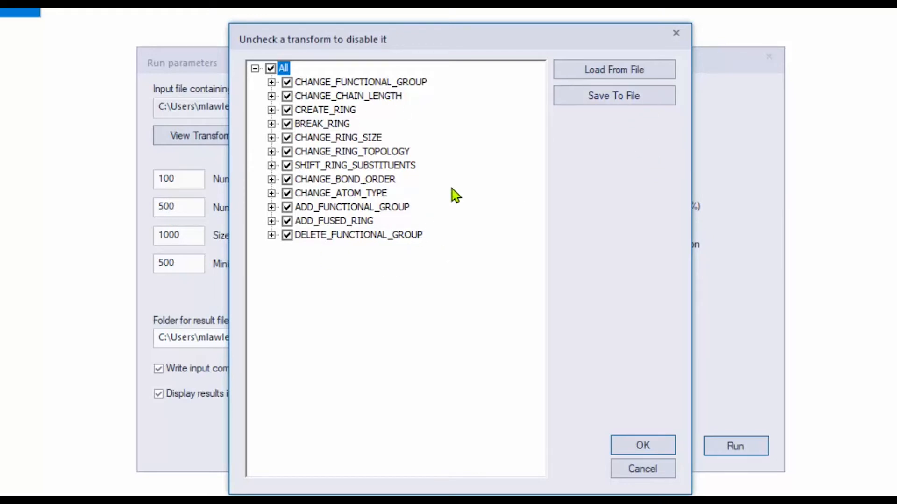
{"action": "left_click", "coordinate": [628, 82]}
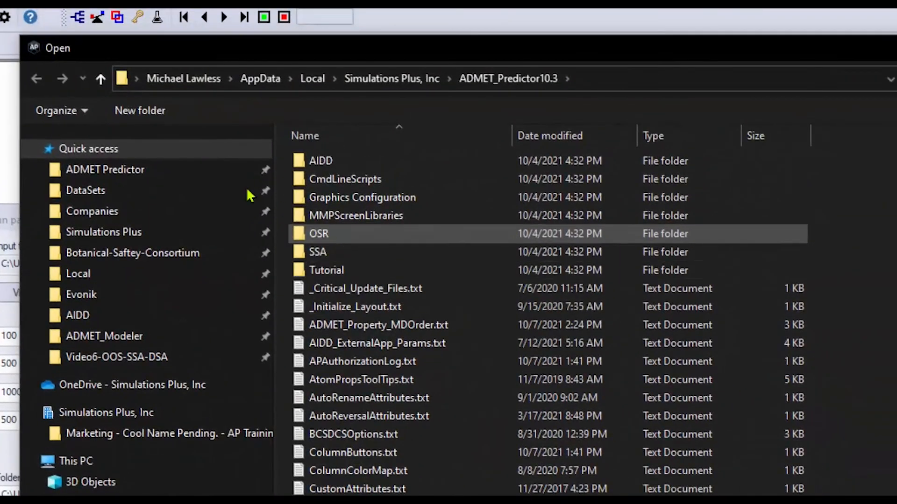
{"action": "left_click", "coordinate": [170, 176]}
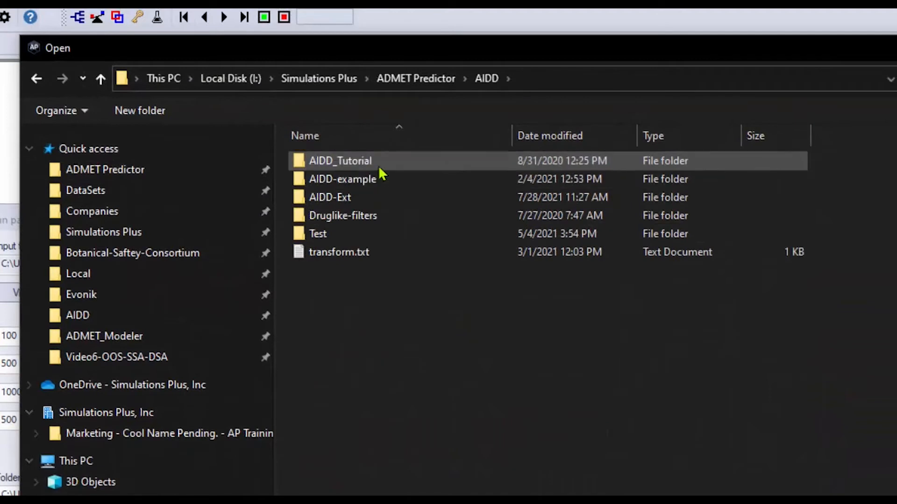
{"action": "left_click", "coordinate": [381, 162]}
{"action": "double_click", "coordinate": [381, 161]}
{"action": "double_click", "coordinate": [379, 160]}
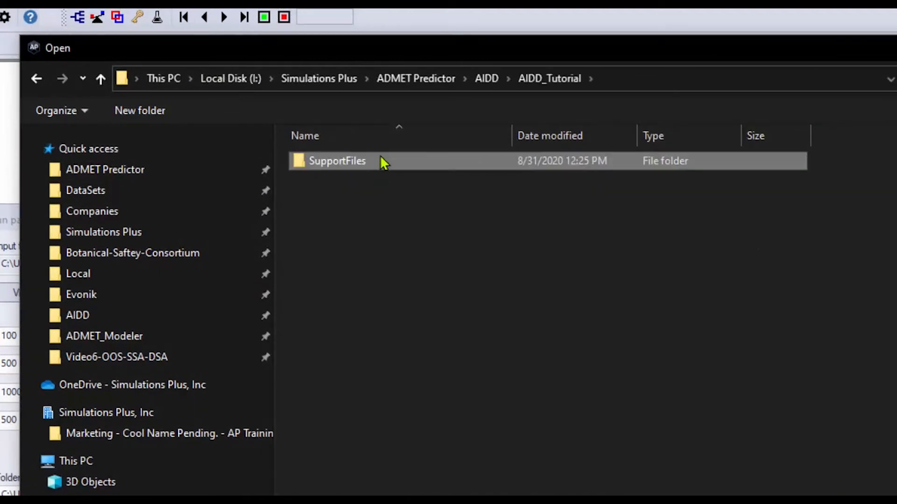
{"action": "left_click", "coordinate": [379, 164]}
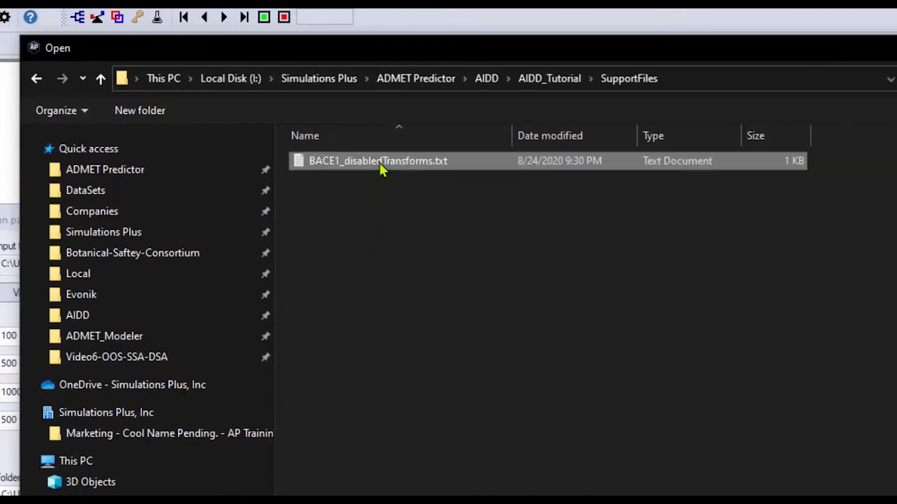
{"action": "double_click", "coordinate": [379, 162]}
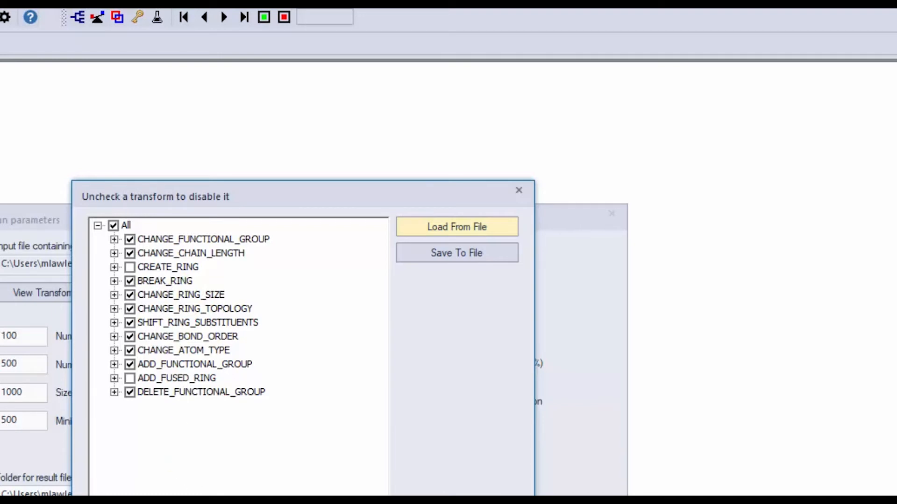
{"action": "left_click", "coordinate": [457, 502]}
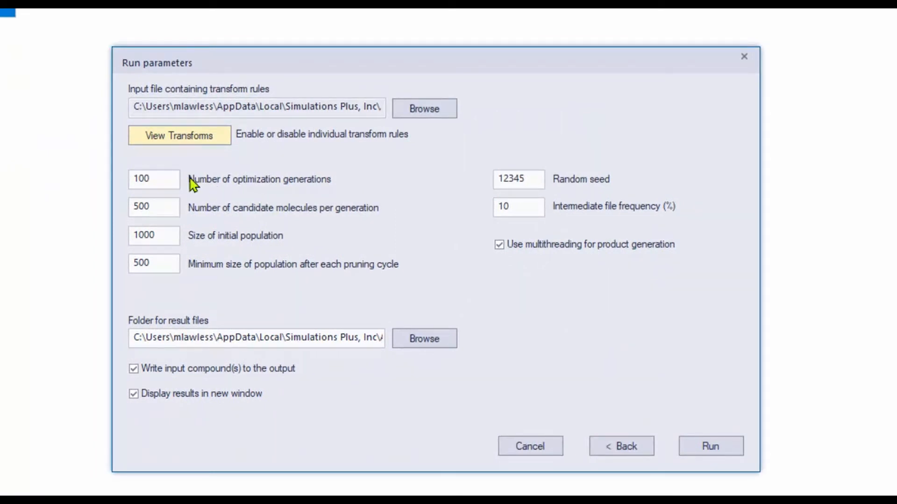
Set the number of optimization generations to 5
{"action": "left_click_drag", "start_coordinate": [163, 180], "coordinate": [112, 181]}
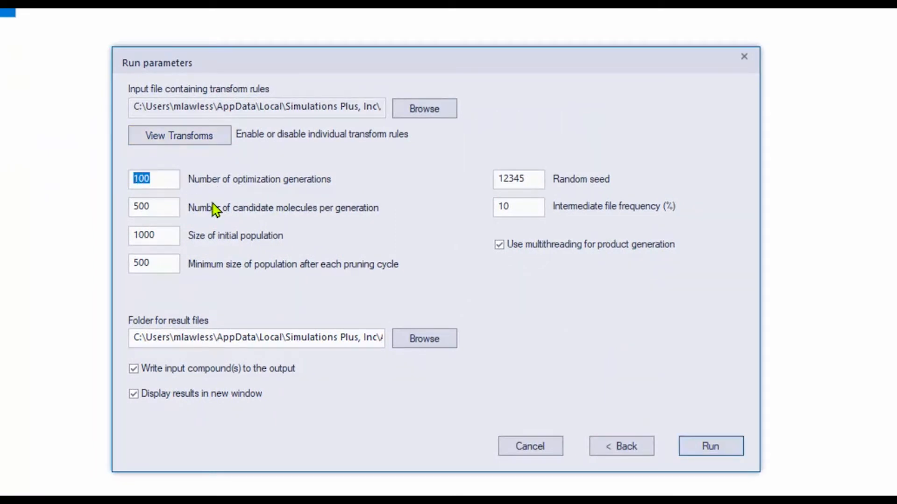
{"action": "key", "text": "BackSpace"}
{"action": "type", "text": "5"}
{"action": "mouse_move", "coordinate": [515, 211]}
Create a folder AIDD-1 in Documents\Training Videos\AIDD as the folder for result files and run the optimization
{"action": "left_click", "coordinate": [423, 339]}
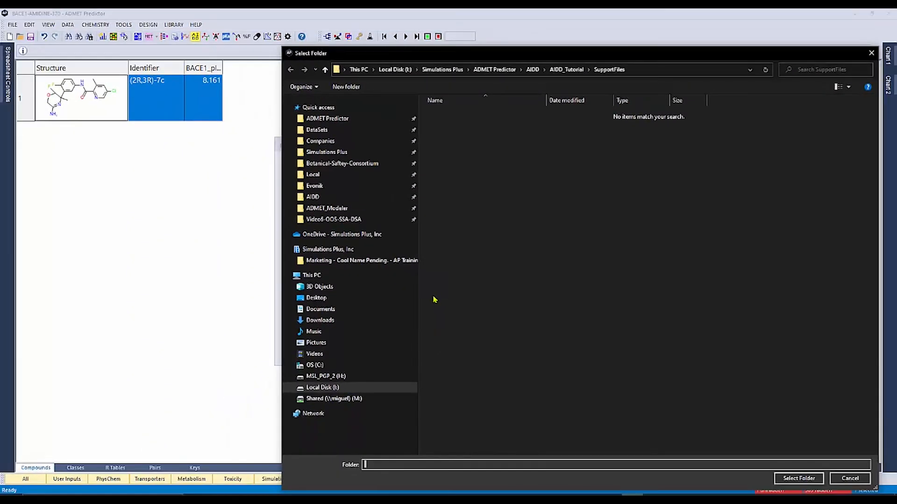
{"action": "left_click", "coordinate": [333, 219]}
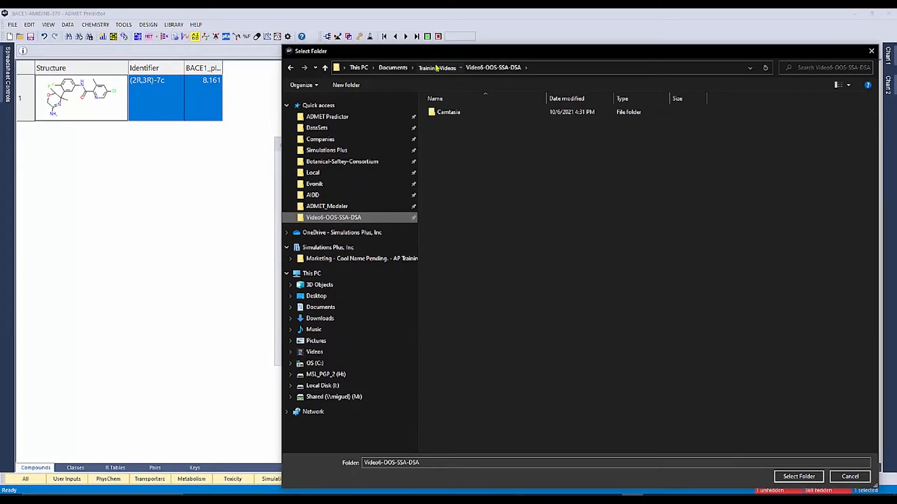
{"action": "left_click", "coordinate": [437, 68]}
{"action": "double_click", "coordinate": [442, 121]}
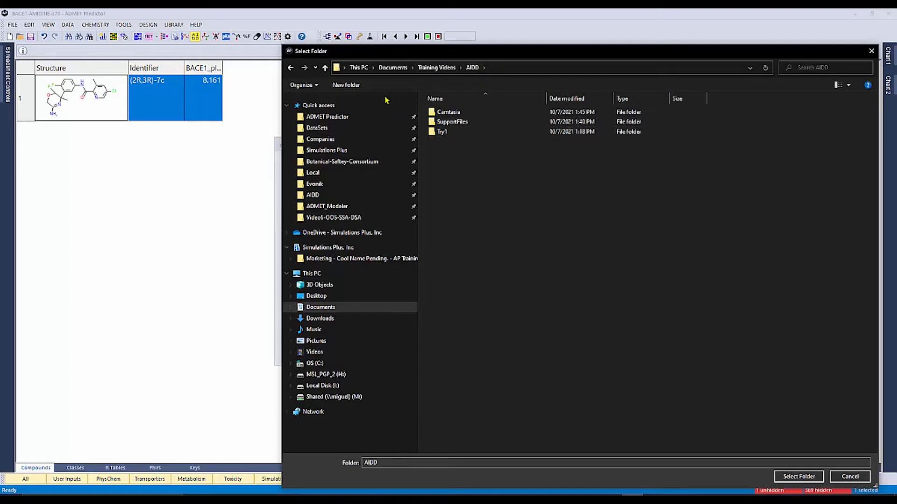
{"action": "left_click", "coordinate": [346, 85]}
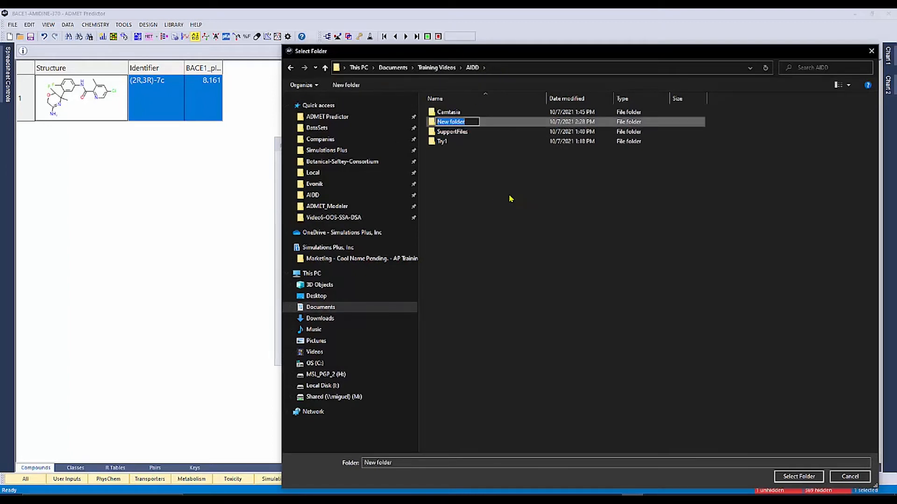
{"action": "type", "text": "AIDD-1"}
{"action": "left_click", "coordinate": [492, 126]}
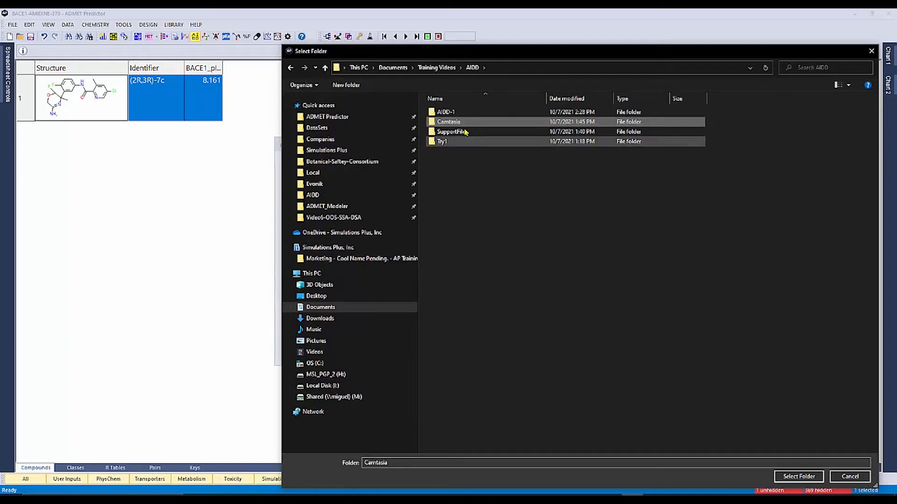
{"action": "left_click", "coordinate": [461, 113]}
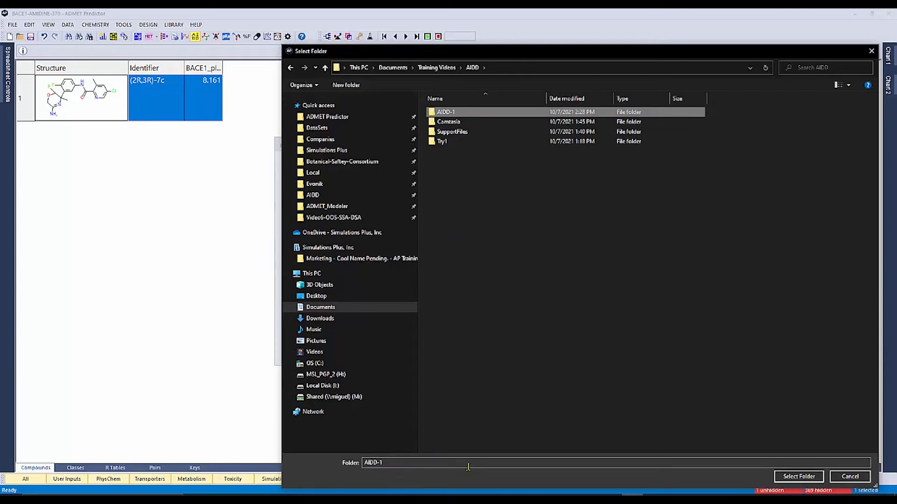
{"action": "left_click", "coordinate": [812, 478]}
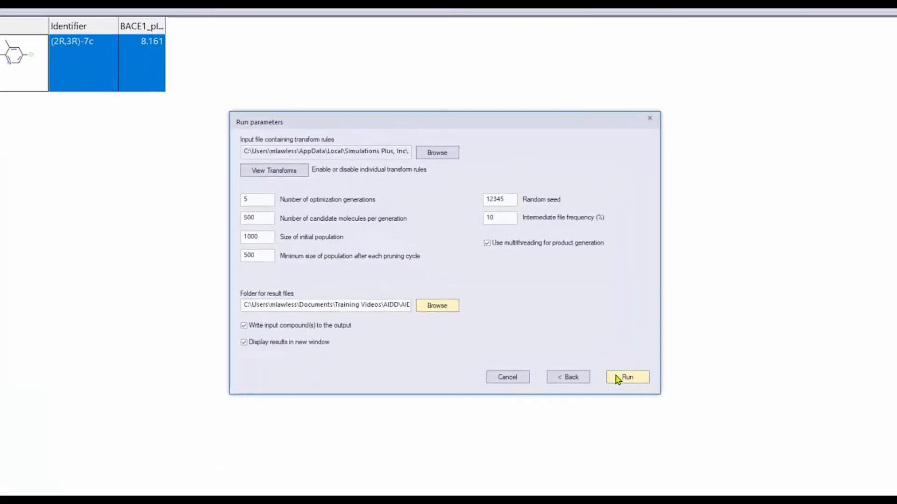
{"action": "left_click", "coordinate": [677, 425]}
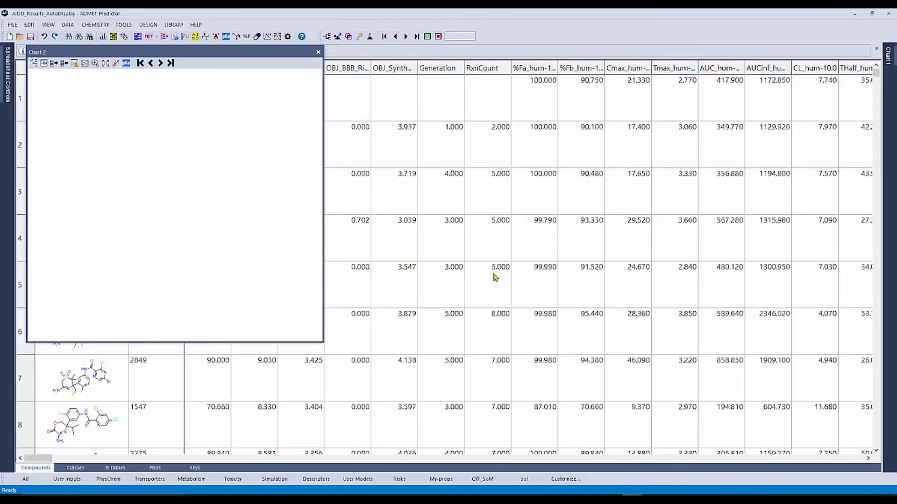
Dock and auto-hide Chart 2, and resize the results spreadsheet's columns to fit all cell data
{"action": "double_click", "coordinate": [268, 52]}
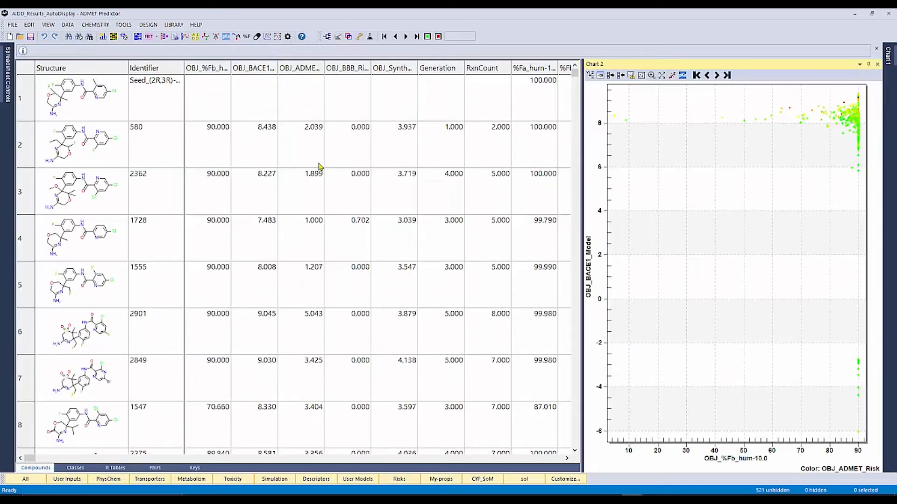
{"action": "left_click", "coordinate": [867, 69]}
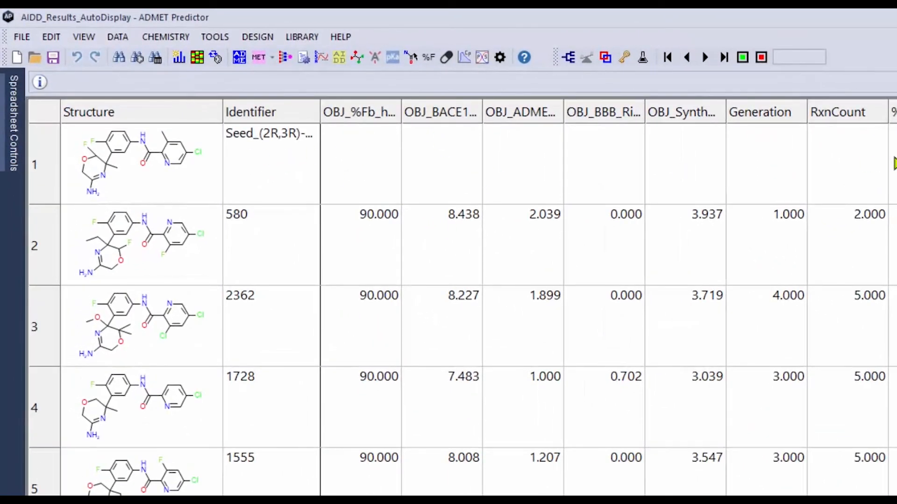
{"action": "left_click", "coordinate": [84, 39]}
{"action": "mouse_move", "coordinate": [115, 110]}
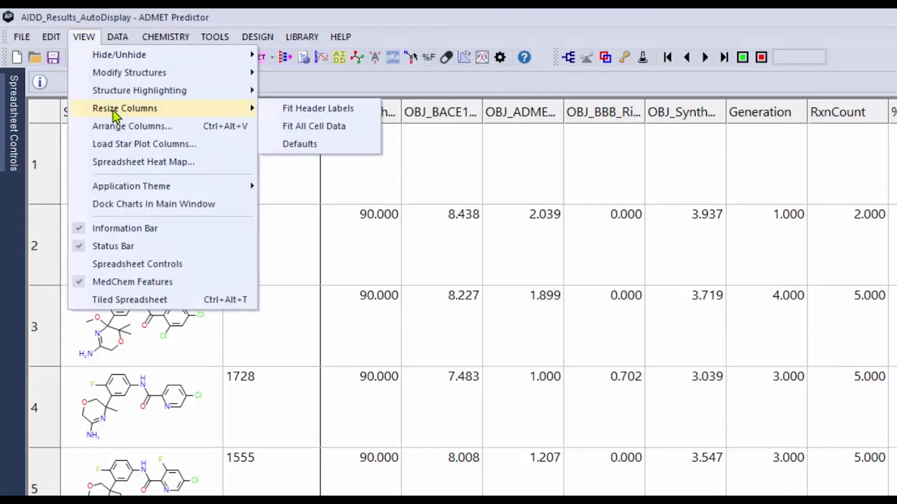
{"action": "left_click", "coordinate": [308, 128]}
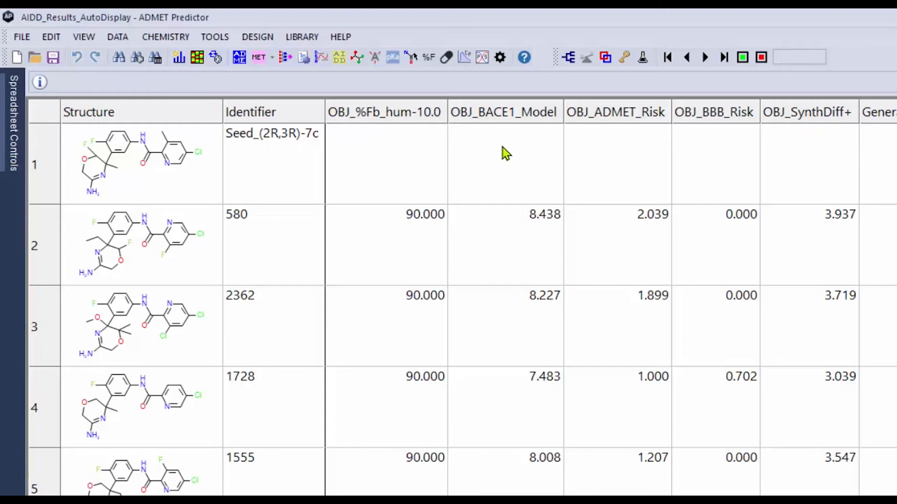
Sort the results by OBJ_BACE1_Model ascending and descending to examine the lowest and highest compounds, and restore the original order
{"action": "left_click", "coordinate": [508, 119]}
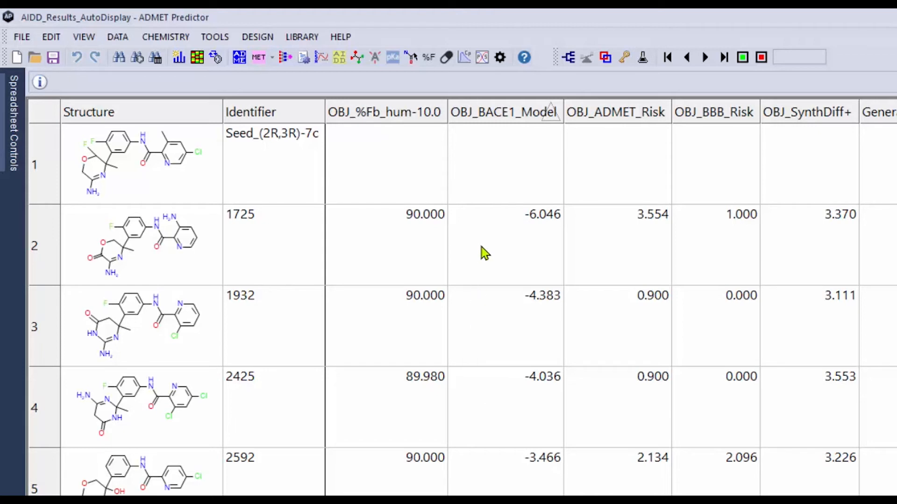
{"action": "left_click", "coordinate": [181, 270]}
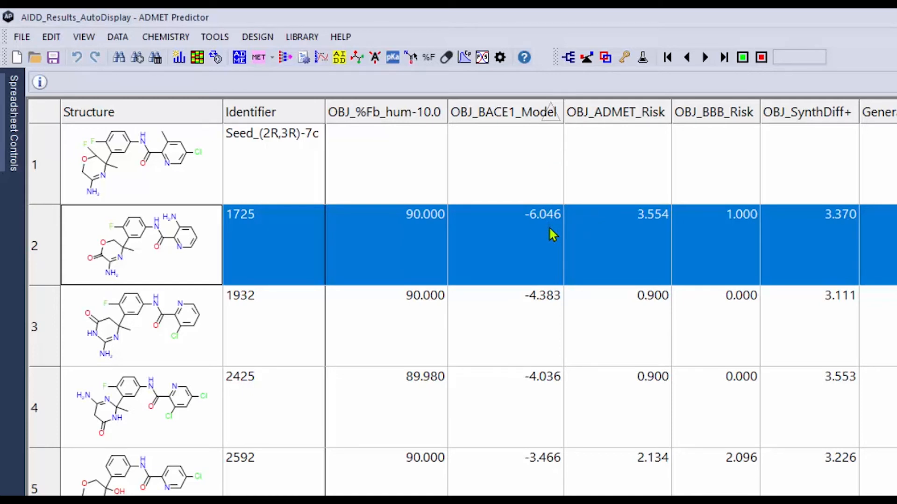
{"action": "left_click", "coordinate": [529, 117]}
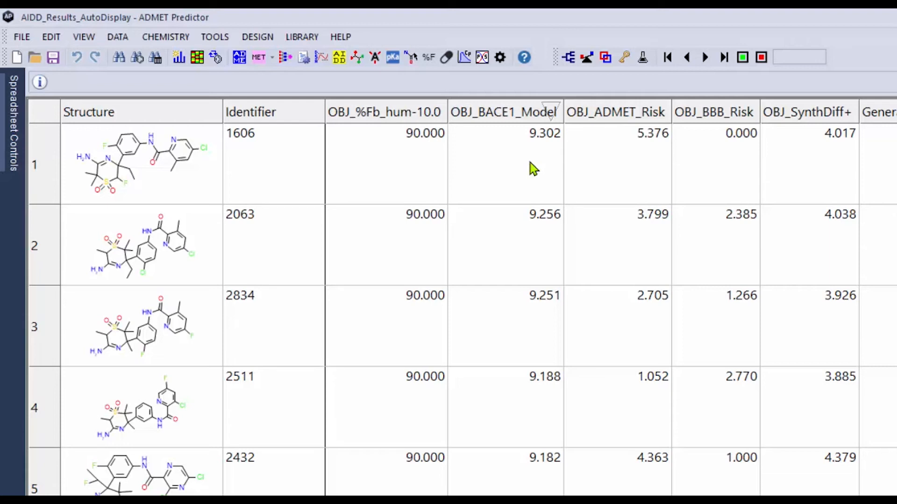
{"action": "left_click", "coordinate": [514, 116]}
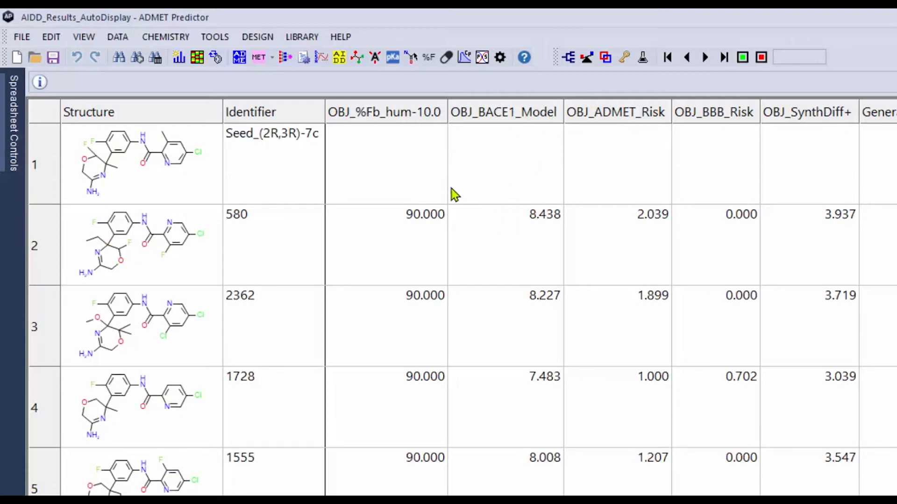
Filter the result compounds to a minimum OBJ_%Fb_hum-10.0 of 75 and a minimum OBJ_BACE1_Model of 8.1 using the spreadsheet controls
{"action": "left_click", "coordinate": [15, 169]}
{"action": "left_click", "coordinate": [202, 78]}
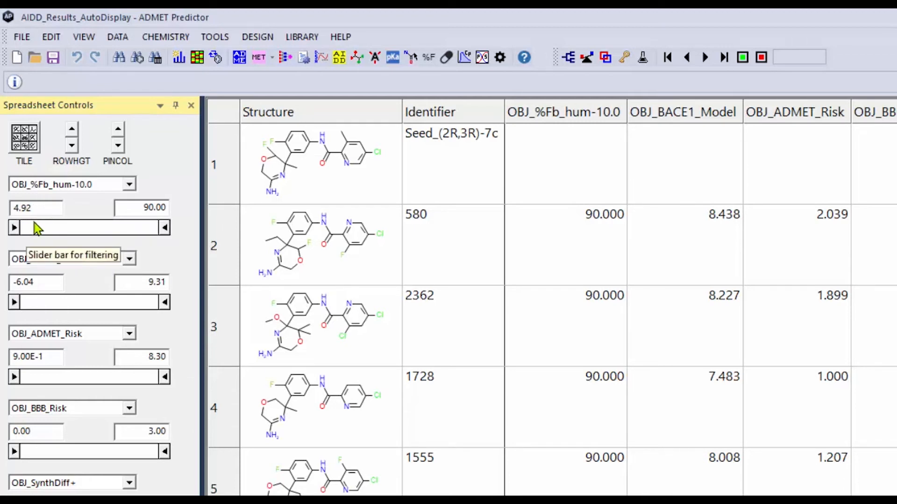
{"action": "left_click_drag", "start_coordinate": [46, 211], "coordinate": [5, 206]}
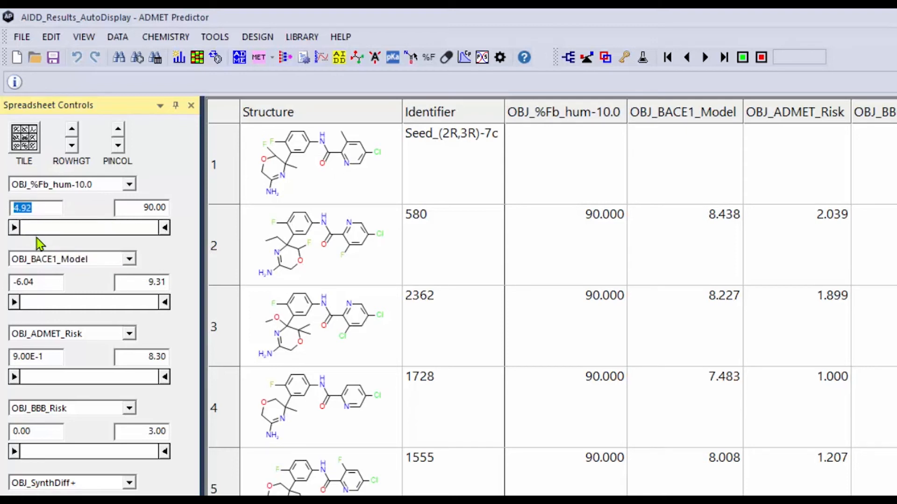
{"action": "type", "text": "75"}
{"action": "key", "text": "Return"}
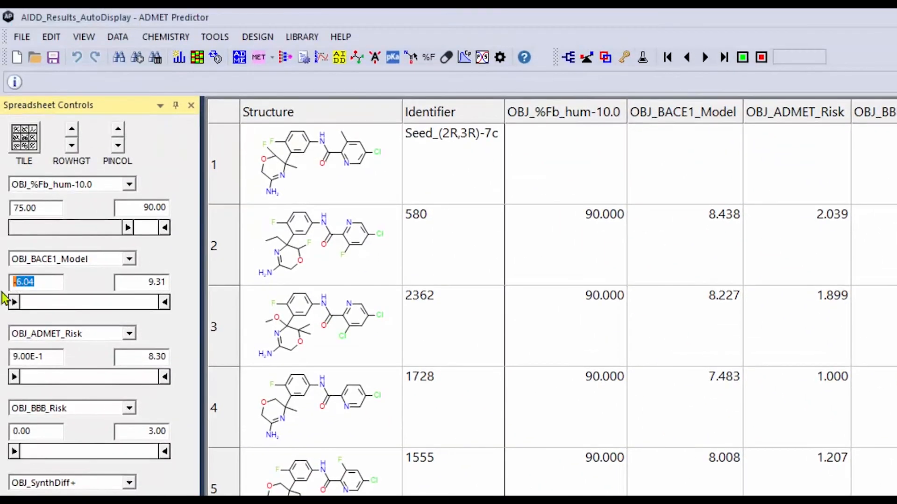
{"action": "type", "text": "8.1"}
{"action": "key", "text": "Return"}
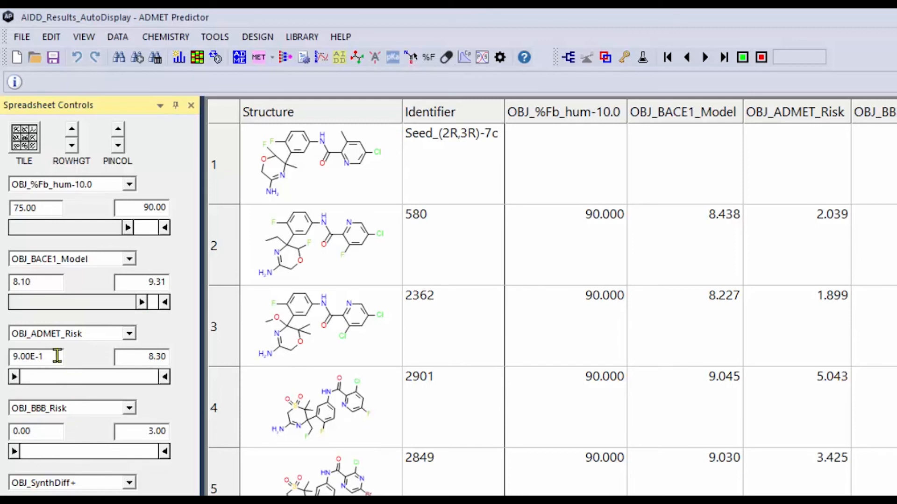
Filter the result compounds to a maximum OBJ_ADMET_Risk of 1
{"action": "left_click_drag", "start_coordinate": [140, 357], "coordinate": [170, 357]}
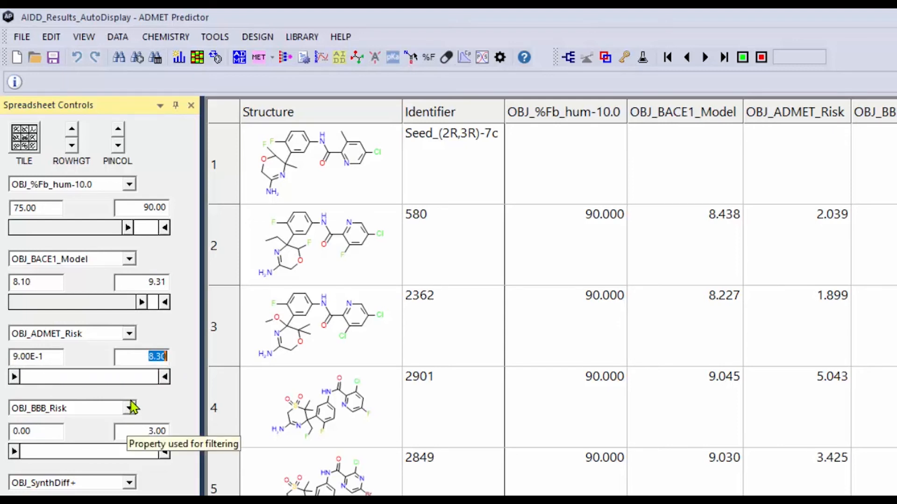
{"action": "type", "text": "1"}
{"action": "key", "text": "Return"}
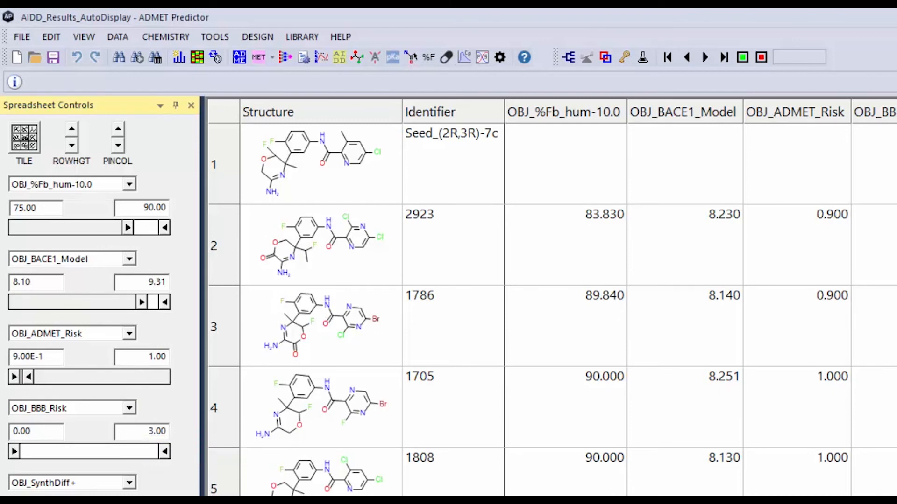
Filter the result compounds to a maximum OBJ_ADMET_Risk of 2 and a maximum OBJ_BBB_Risk of 1
{"action": "left_click_drag", "start_coordinate": [146, 356], "coordinate": [175, 356]}
{"action": "type", "text": "2"}
{"action": "key", "text": "Return"}
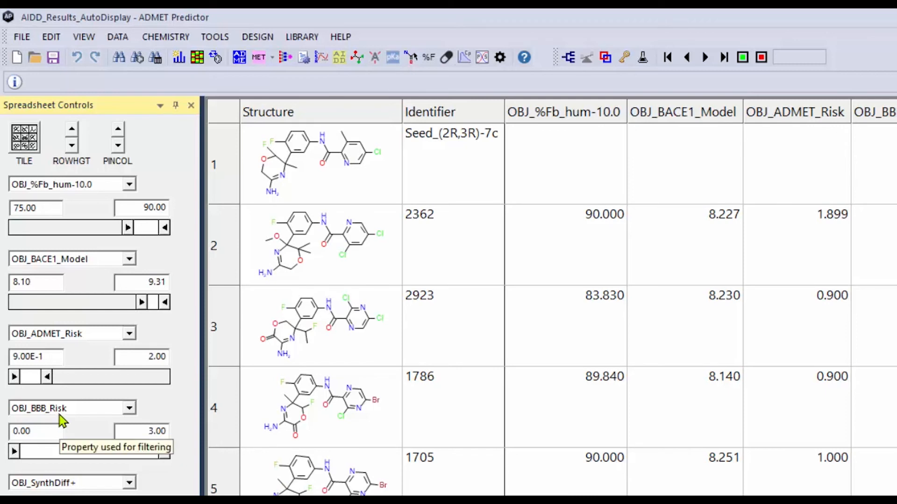
{"action": "left_click_drag", "start_coordinate": [140, 431], "coordinate": [173, 431]}
{"action": "type", "text": "1"}
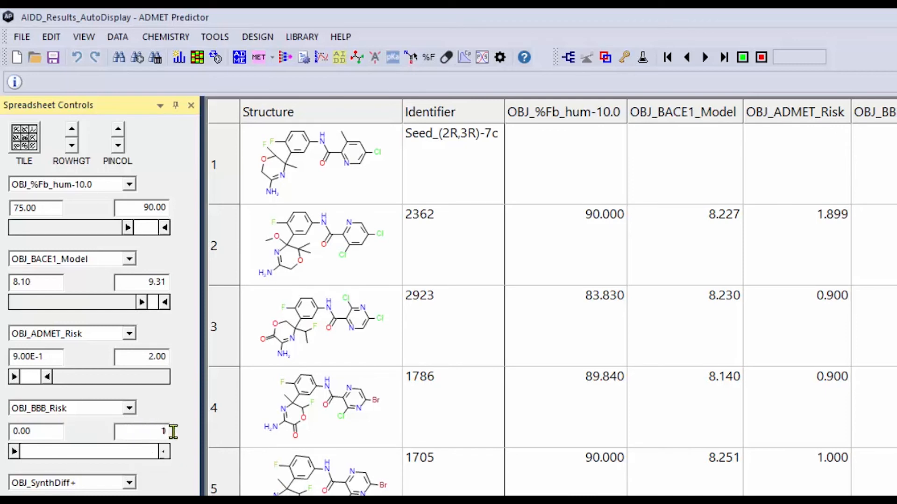
{"action": "key", "text": "Return"}
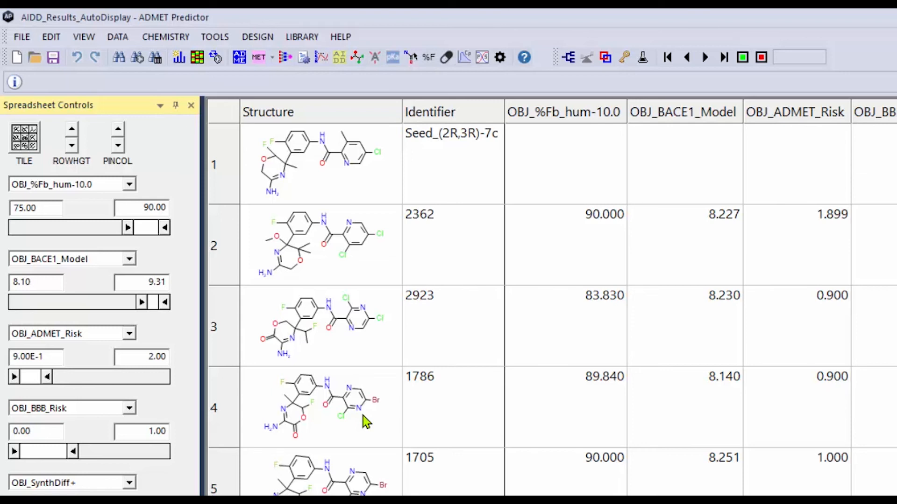
Examine the structures and objective values of the filtered compounds throughout the results spreadsheet
{"action": "scroll", "coordinate": [366, 423], "scroll_direction": "down", "scroll_amount": 3}
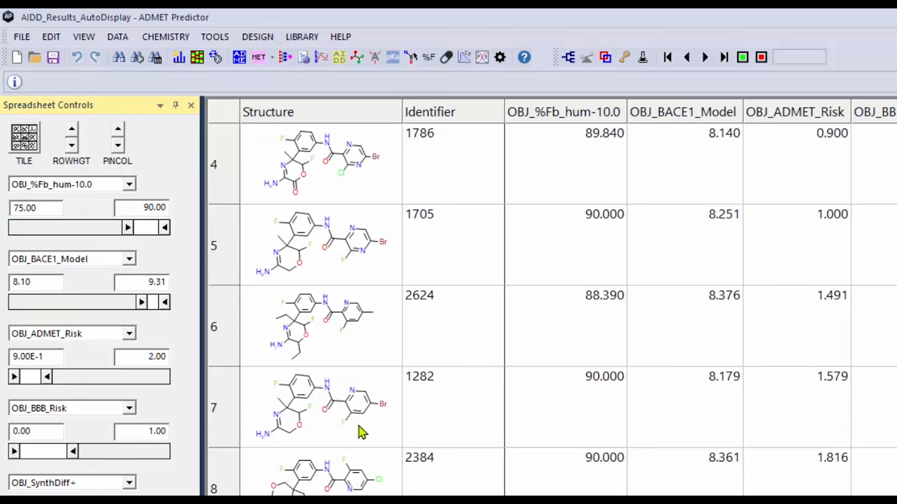
{"action": "scroll", "coordinate": [360, 430], "scroll_direction": "up", "scroll_amount": 1}
{"action": "scroll", "coordinate": [360, 430], "scroll_direction": "down", "scroll_amount": 2}
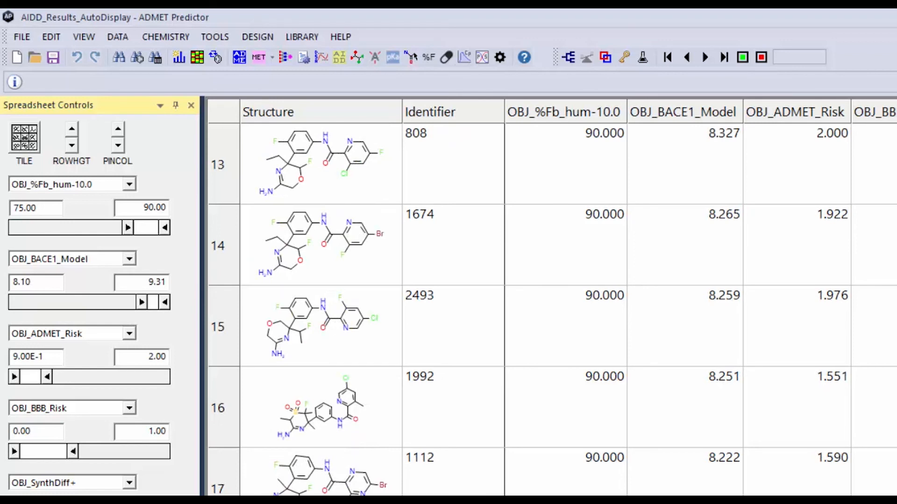
{"action": "scroll", "coordinate": [551, 308], "scroll_direction": "down", "scroll_amount": 1}
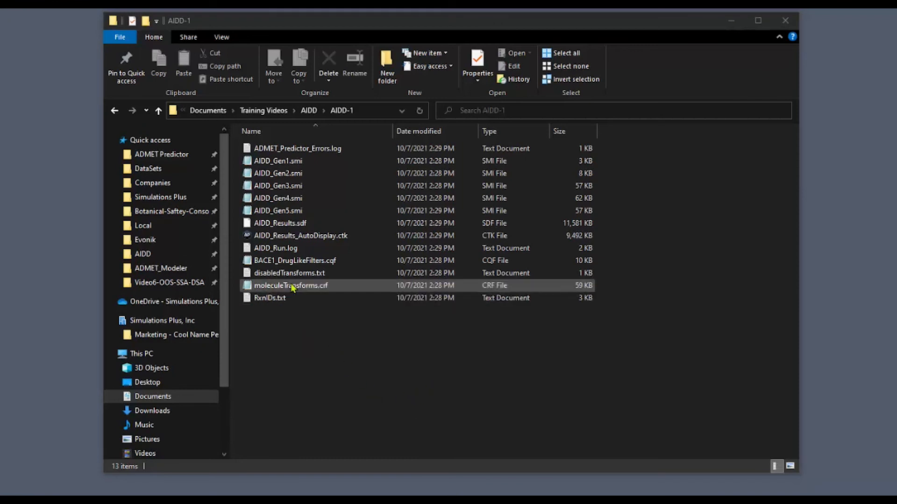
Open the run log AIDD_Run.log from the AIDD-1 results folder in Notepad++ for review
{"action": "left_click", "coordinate": [290, 252]}
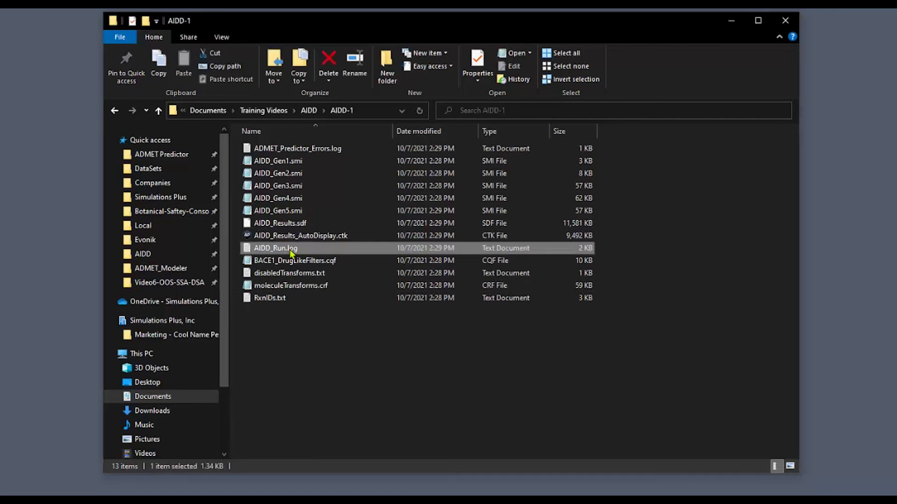
{"action": "right_click", "coordinate": [290, 247]}
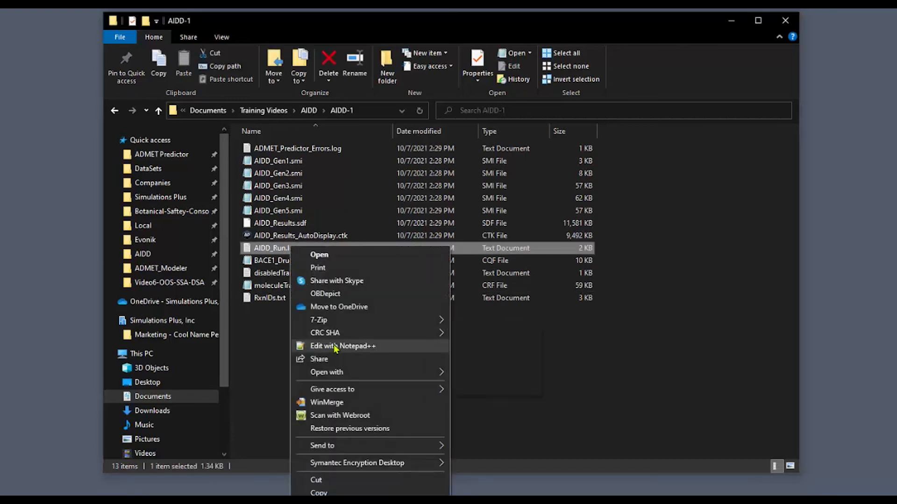
{"action": "left_click", "coordinate": [355, 345]}
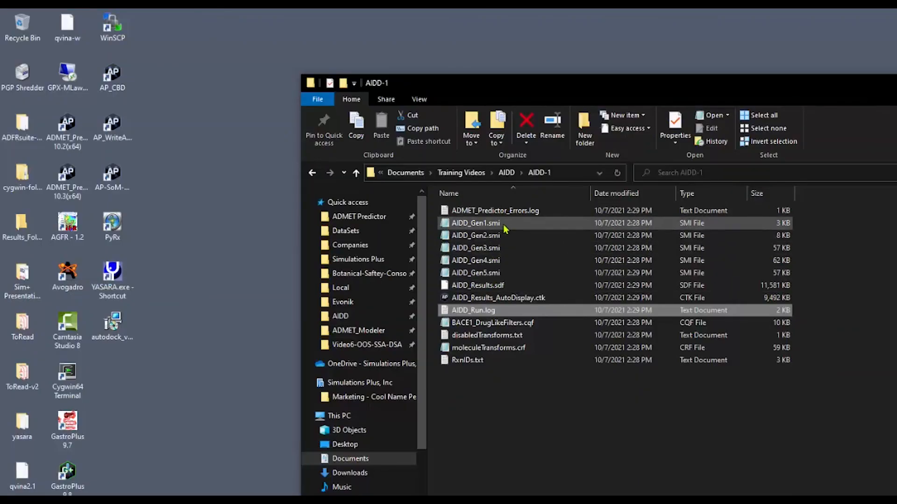
Open AIDD_Gen5.smi in Notepad++, examine the fifth-generation compounds and their objectives, and return to the AIDD-1 folder
{"action": "left_click", "coordinate": [500, 276]}
{"action": "right_click", "coordinate": [500, 275]}
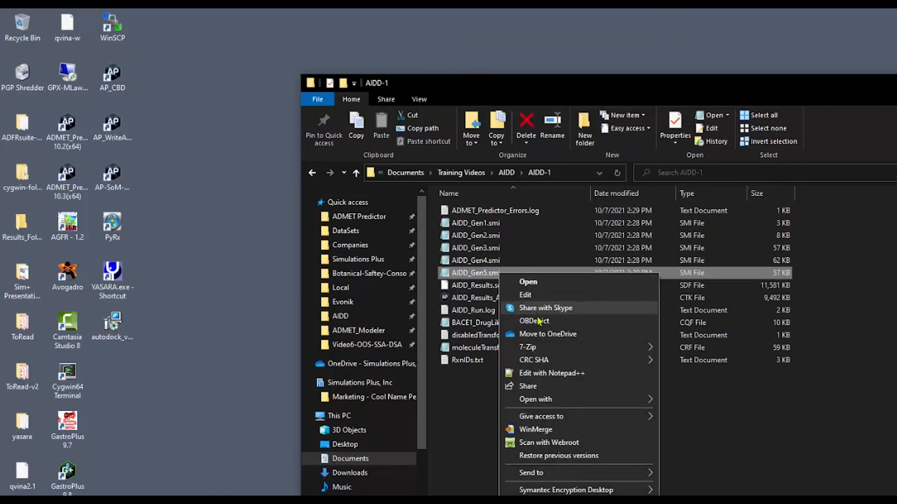
{"action": "left_click", "coordinate": [544, 374]}
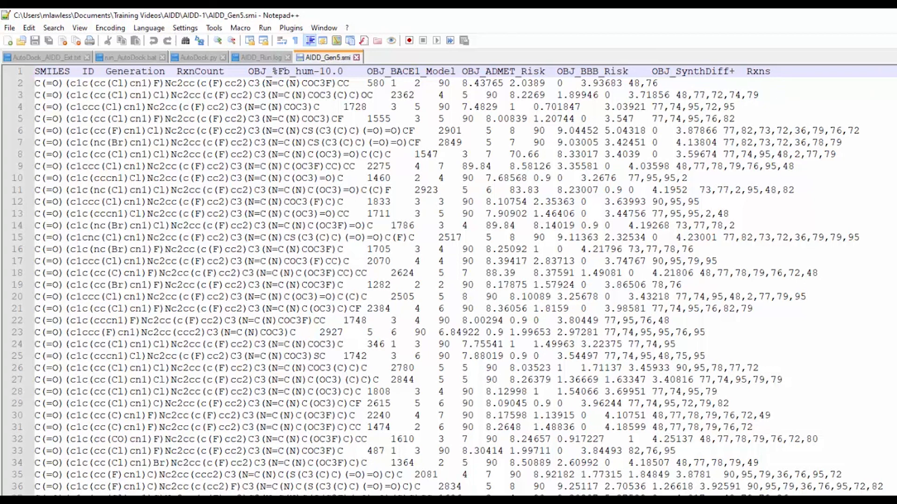
{"action": "left_click", "coordinate": [896, 15]}
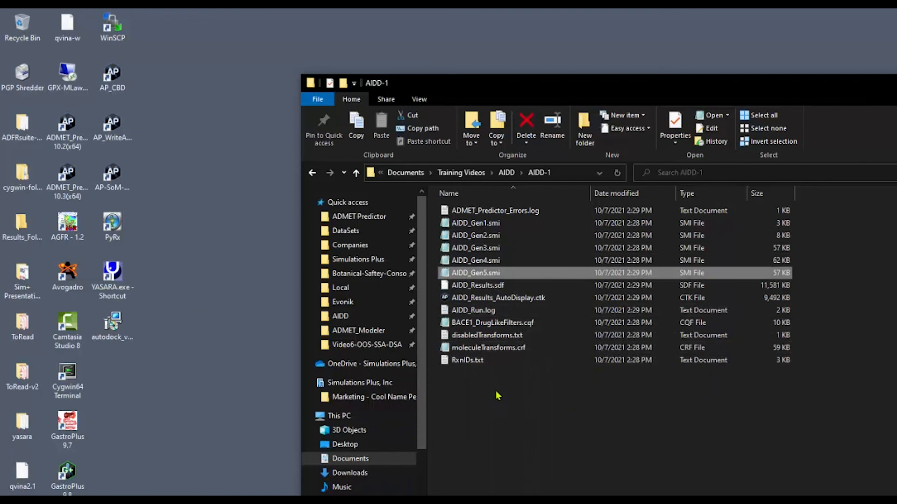
Open moleculeTransforms.crf from the AIDD-1 folder in Notepad++ to examine the molecule transform definitions
{"action": "left_click", "coordinate": [503, 354]}
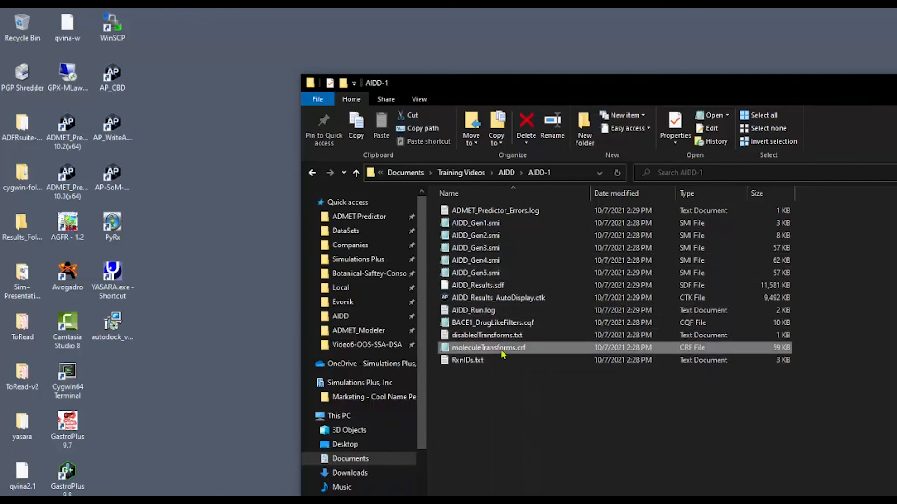
{"action": "right_click", "coordinate": [503, 353]}
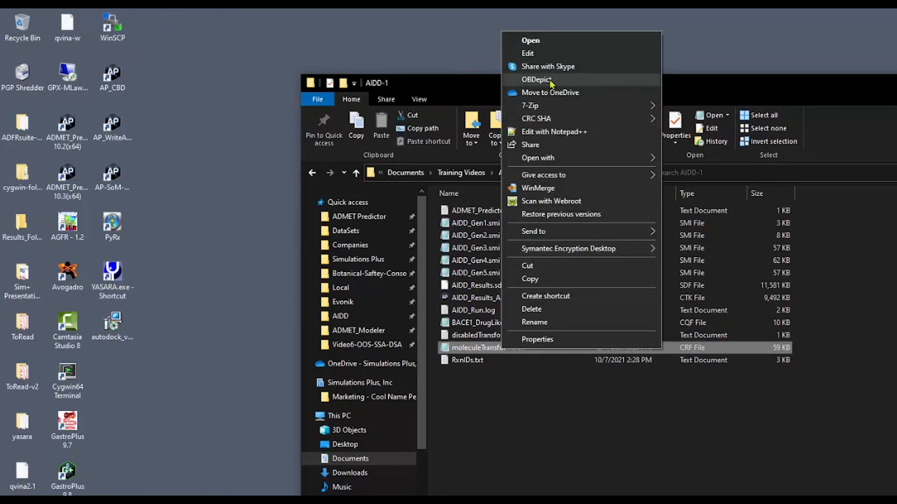
{"action": "left_click", "coordinate": [551, 131]}
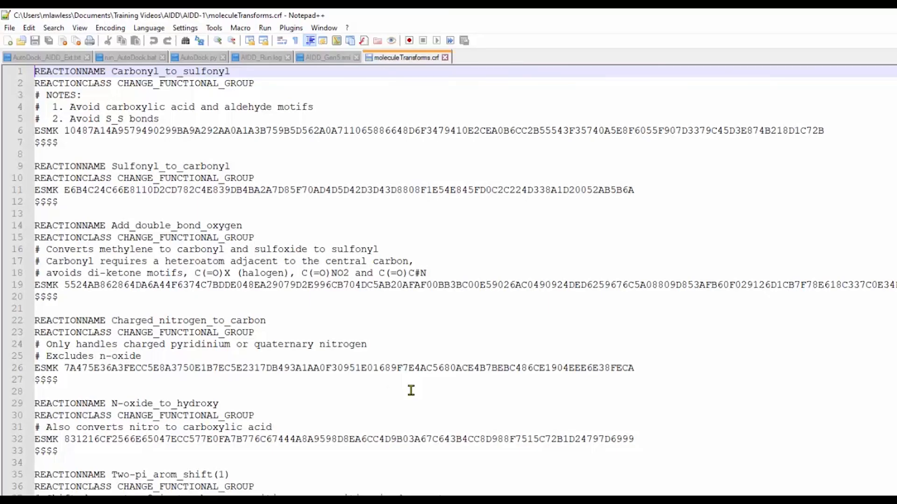